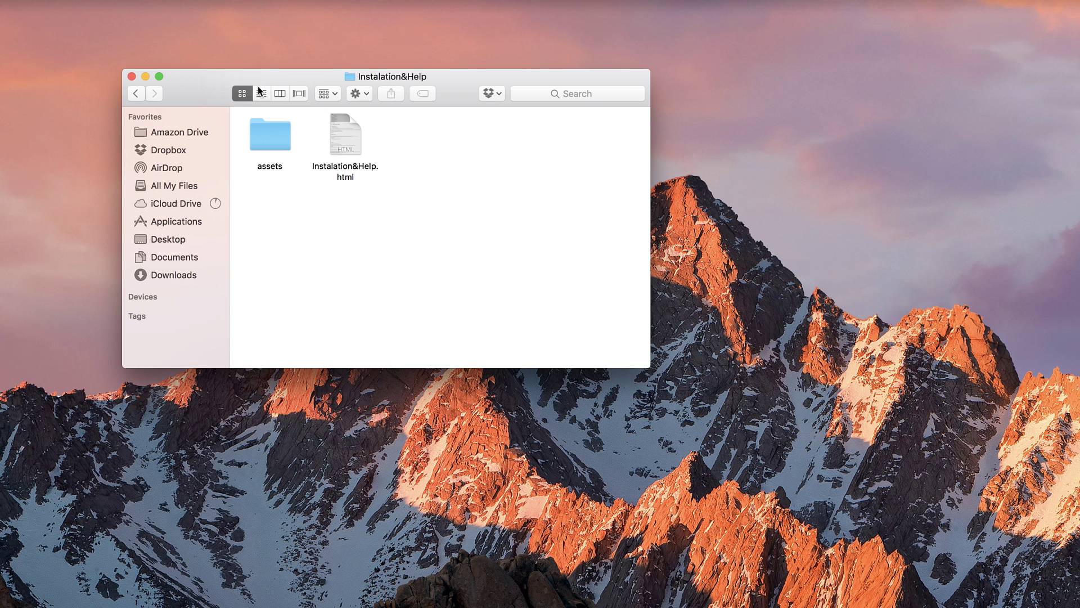
Step: Return to the toolkit's main folder and open the Instalation&Help folder
click(136, 93)
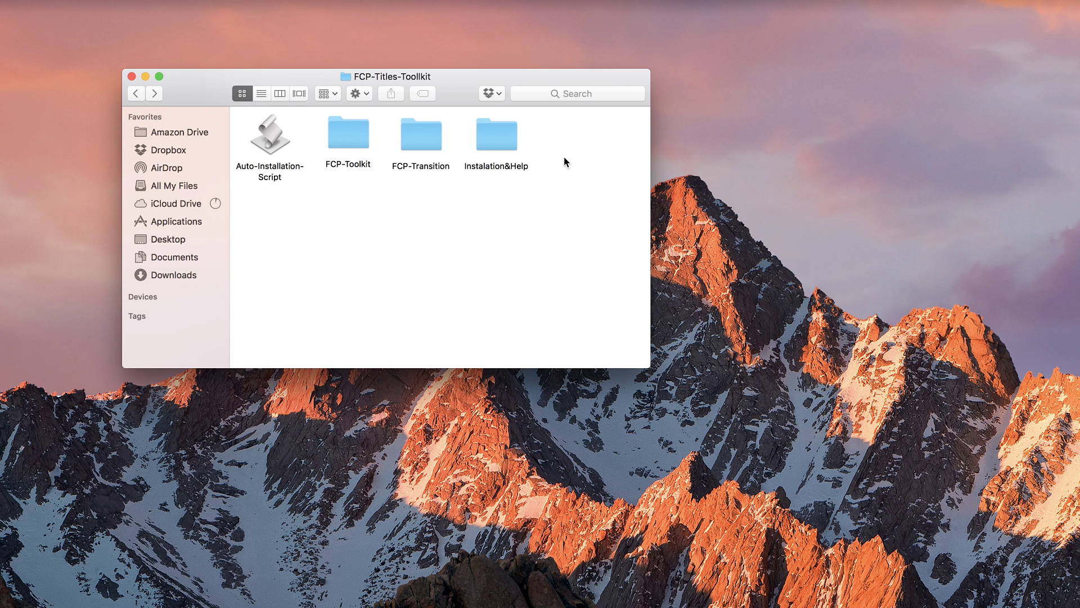
drag(573, 135, 299, 259)
click(446, 242)
drag(570, 206, 467, 147)
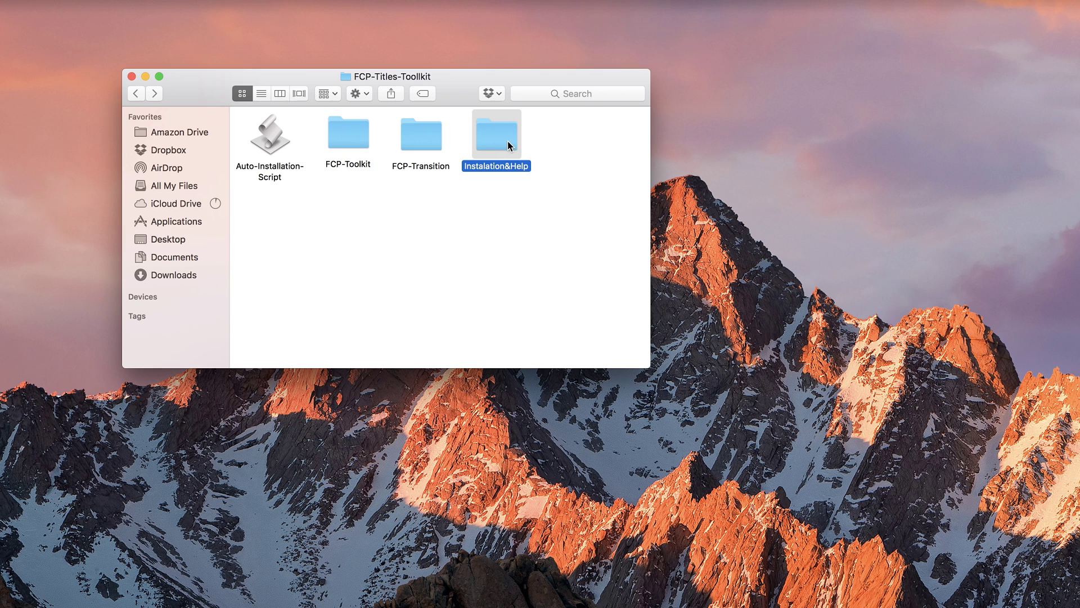
click(535, 222)
click(504, 140)
double_click(504, 141)
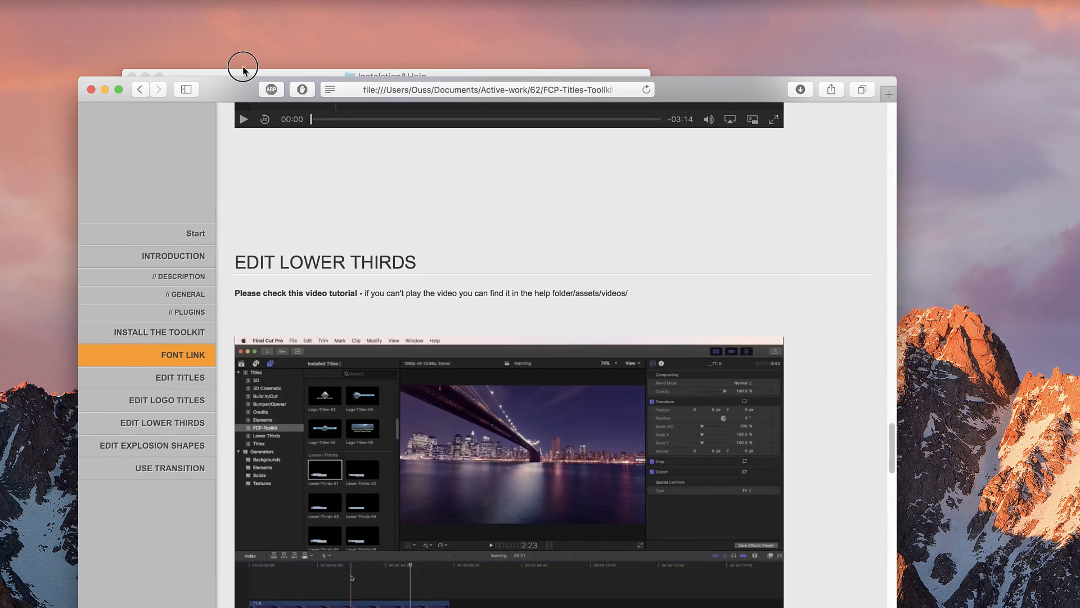
Step: Scroll through the Instalation&Help folder's contents
scroll(231, 70, down, 2)
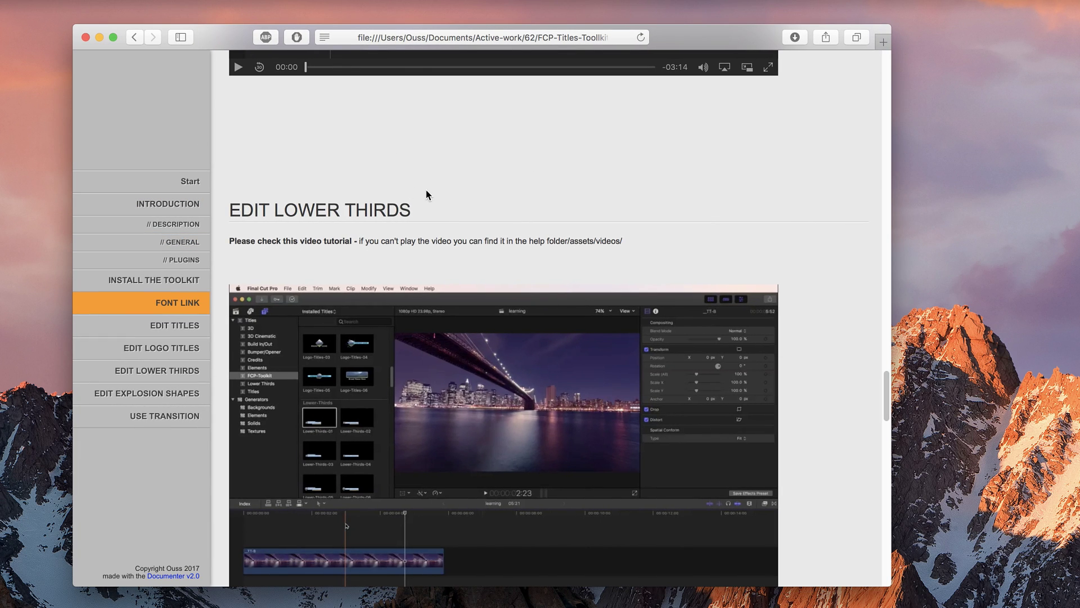
scroll(631, 294, down, 4)
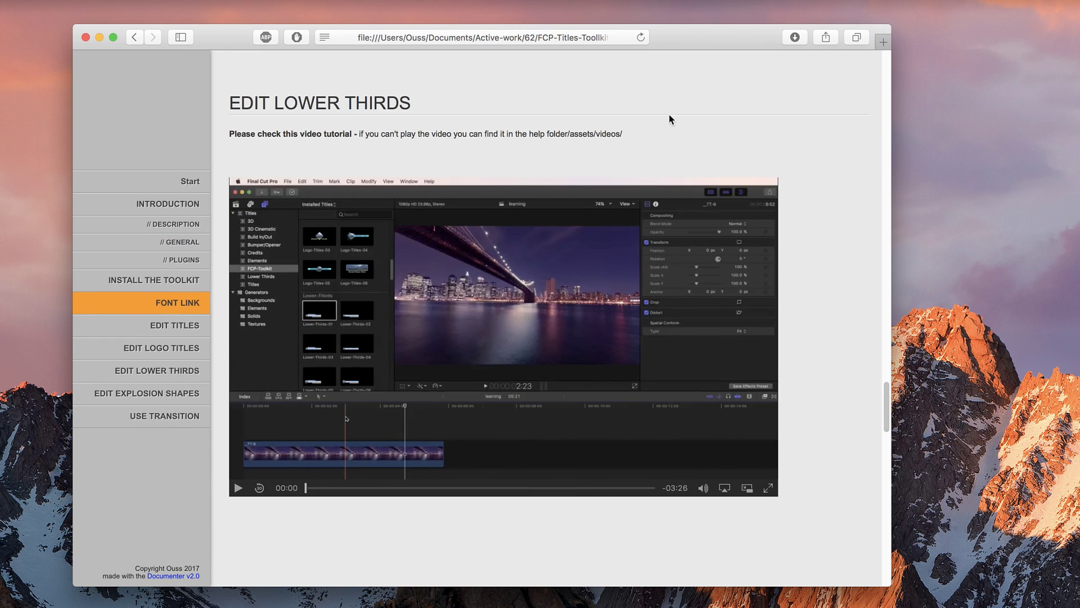
scroll(441, 330, down, 20)
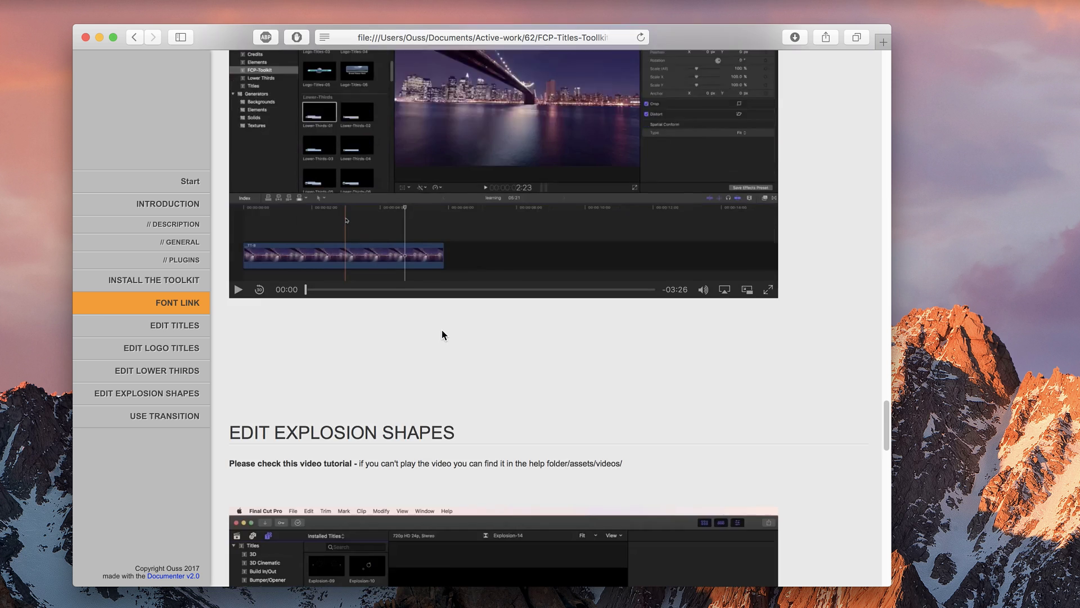
scroll(443, 336, down, 20)
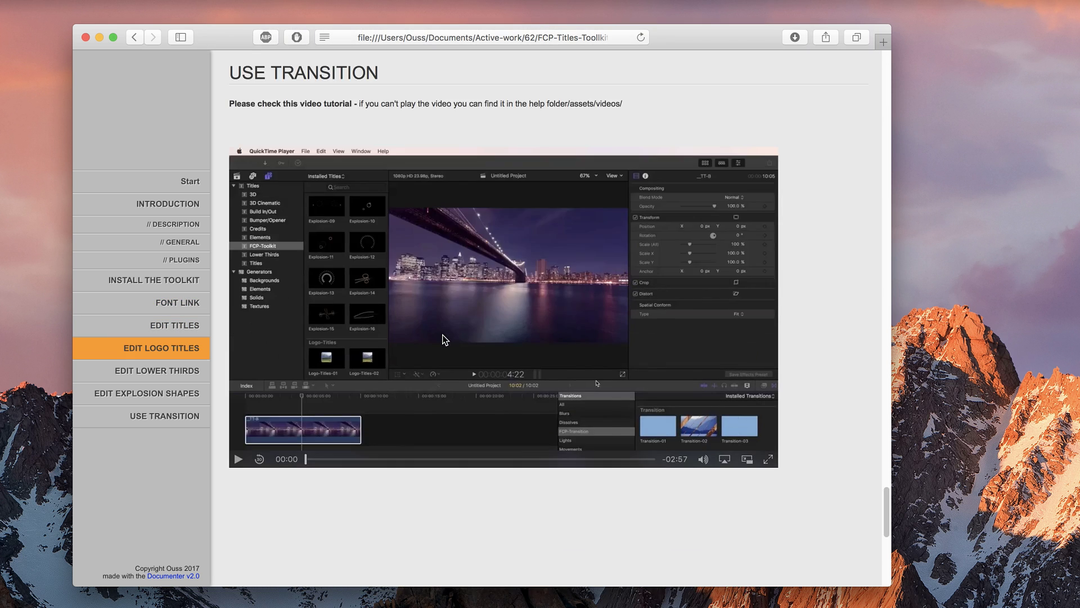
scroll(402, 360, down, 6)
scroll(400, 357, up, 14)
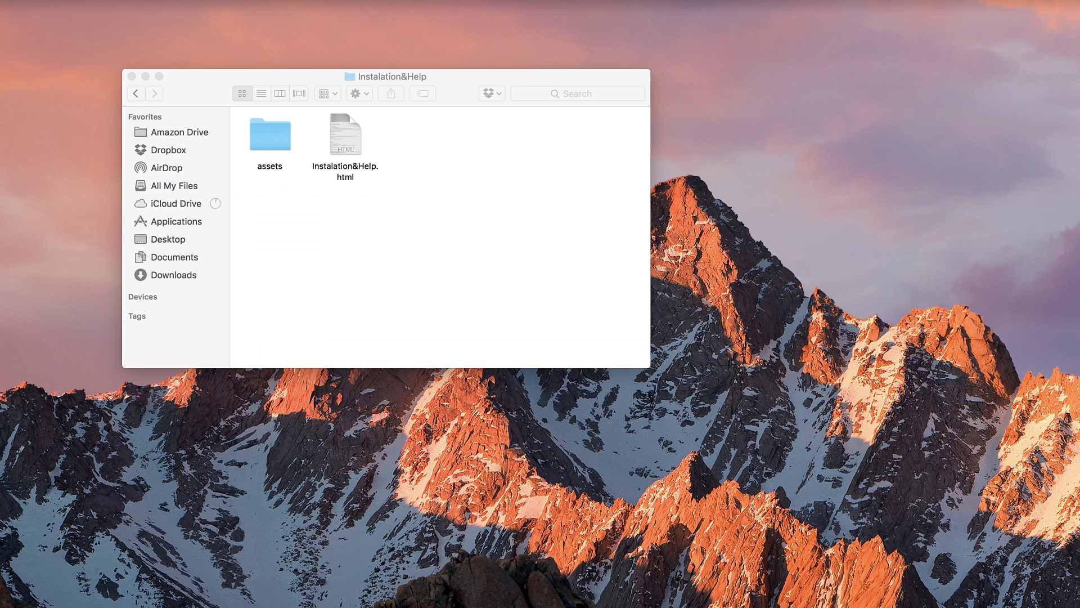
Step: Go back to FCP-Titles-Toolkit and look over its folders and the Auto-Installation-Script
click(138, 97)
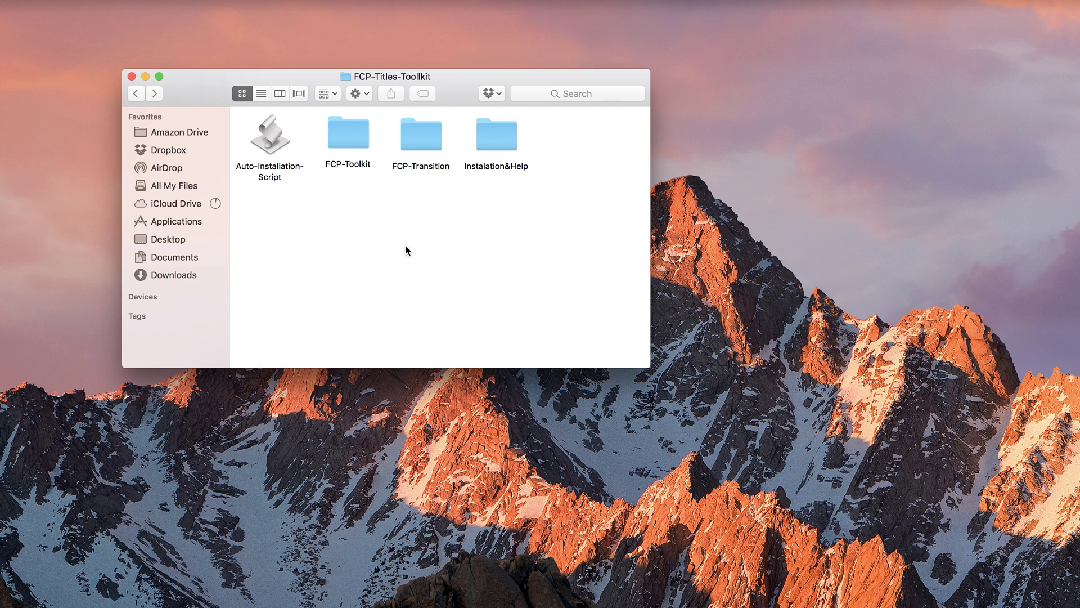
drag(446, 201, 342, 162)
click(434, 199)
click(403, 140)
click(308, 235)
drag(241, 124, 315, 203)
click(309, 216)
Step: Launch the Auto-Installation-Script and cancel its FCP Toolkit installation prompt
double_click(270, 140)
drag(869, 233, 465, 214)
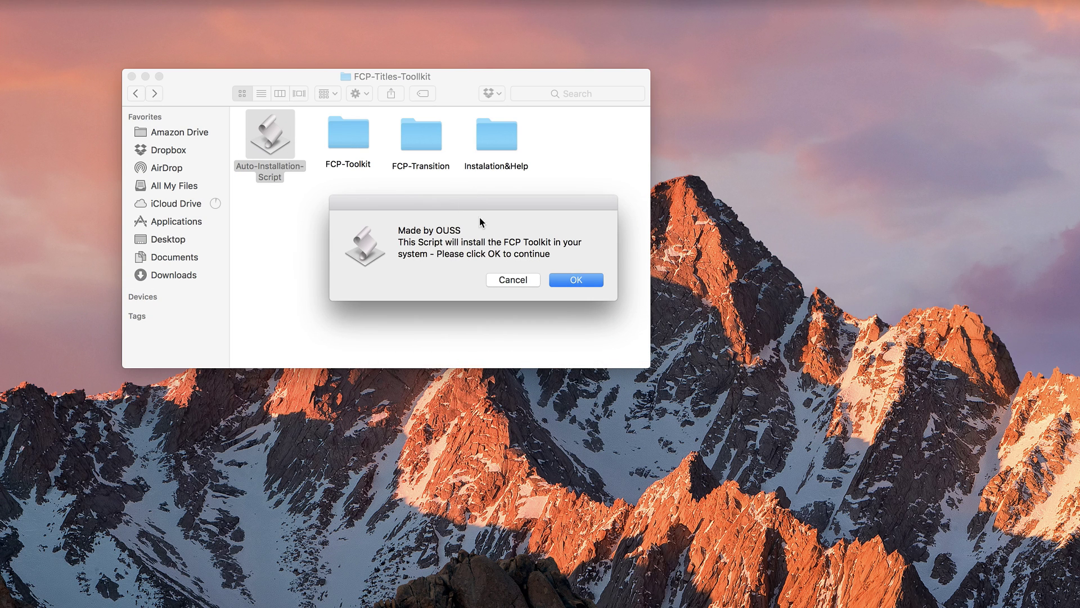
click(511, 279)
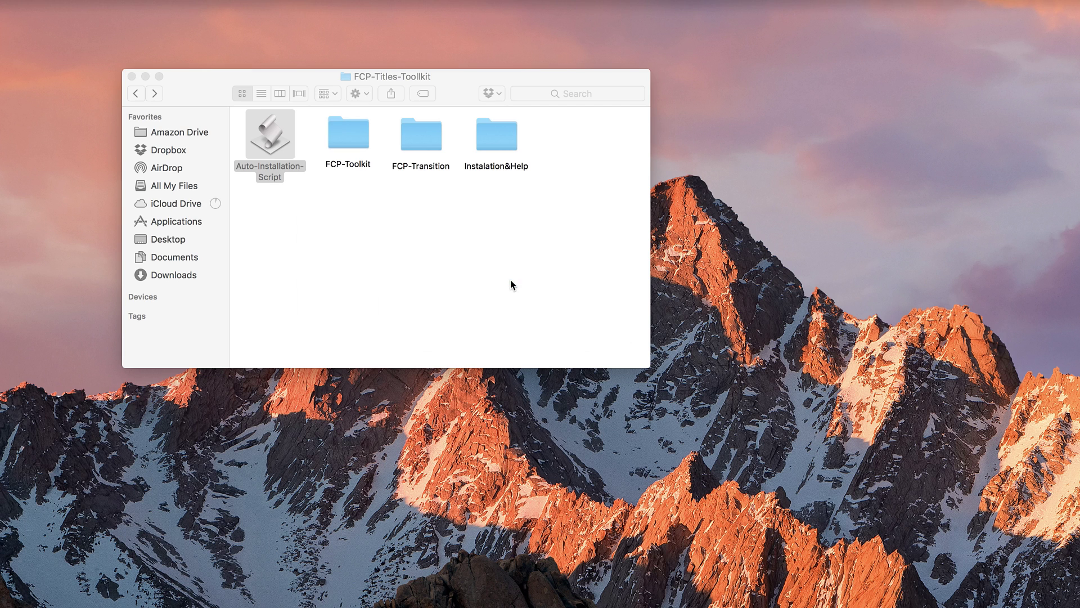
Step: Reopen Instalation&Help, then return to the FCP-Titles-Toolkit folder
click(378, 221)
click(398, 214)
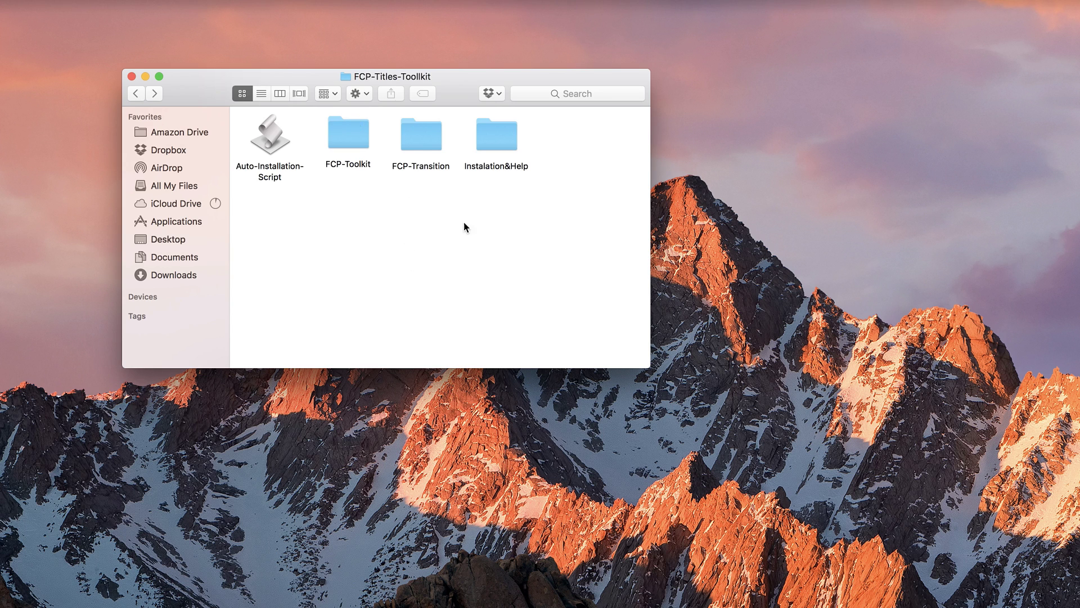
double_click(496, 138)
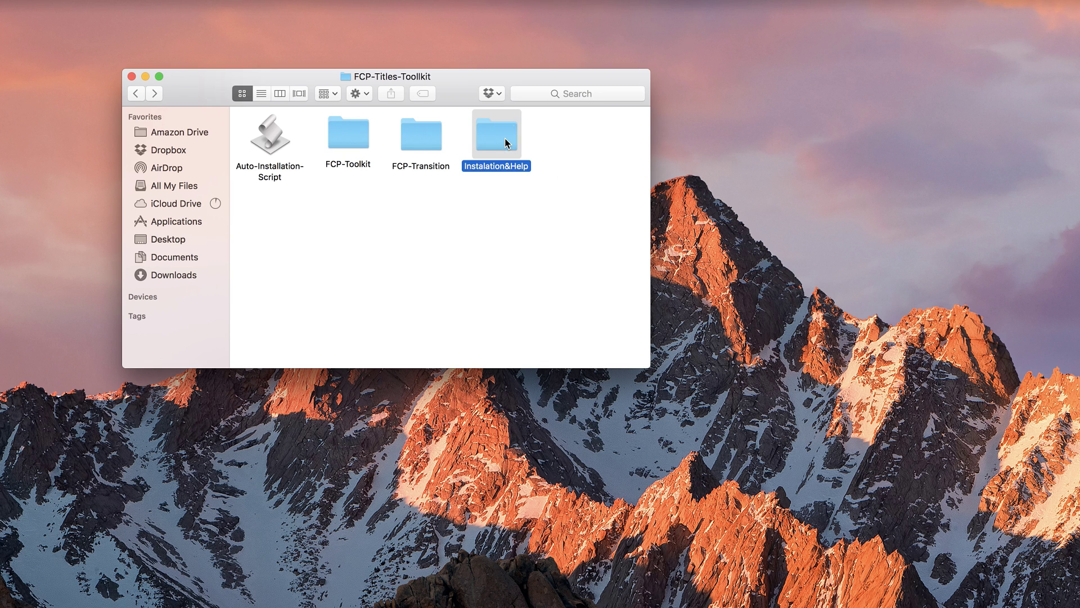
click(135, 94)
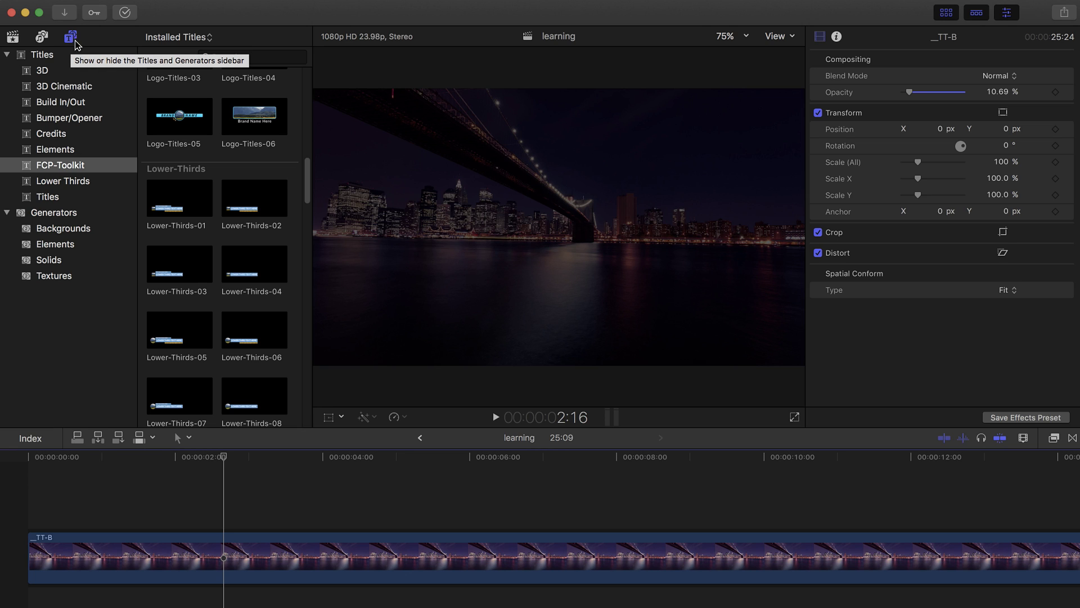
Step: Show the FCP-Toolkit titles, scroll to Minimal-Titles, and drag Minimal-Titles-18 toward the timeline
click(50, 169)
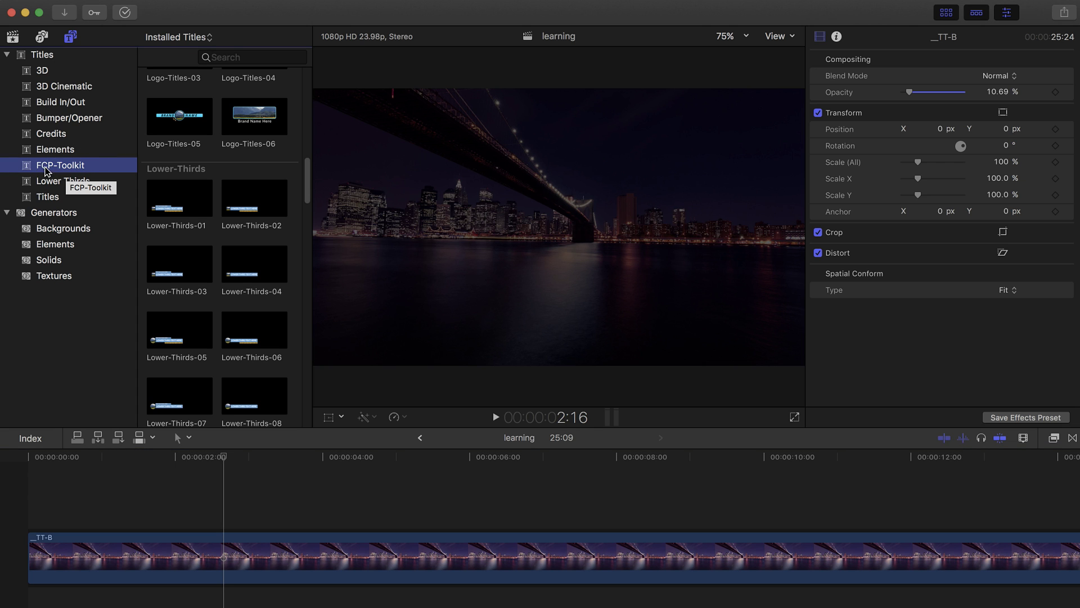
drag(307, 180, 309, 330)
drag(255, 270, 135, 520)
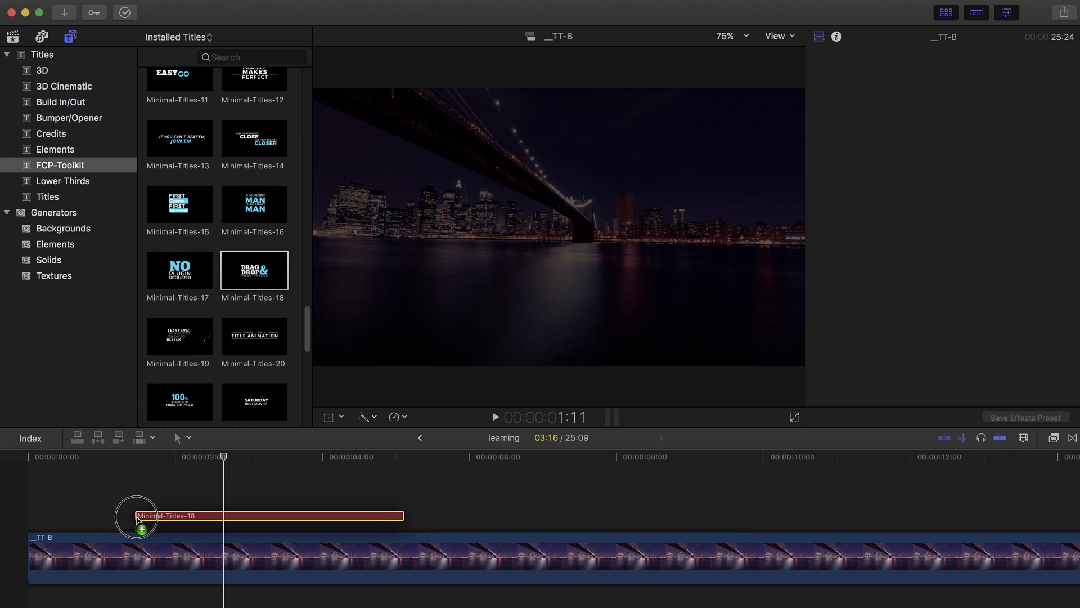
Step: Drop Minimal-Titles-18 above the __TT-B bridge clip and scrub to preview it
click(242, 457)
mouse_move(242, 456)
mouse_down()
mouse_move(386, 458)
mouse_move(246, 468)
mouse_move(144, 458)
mouse_move(229, 470)
mouse_move(240, 458)
mouse_up()
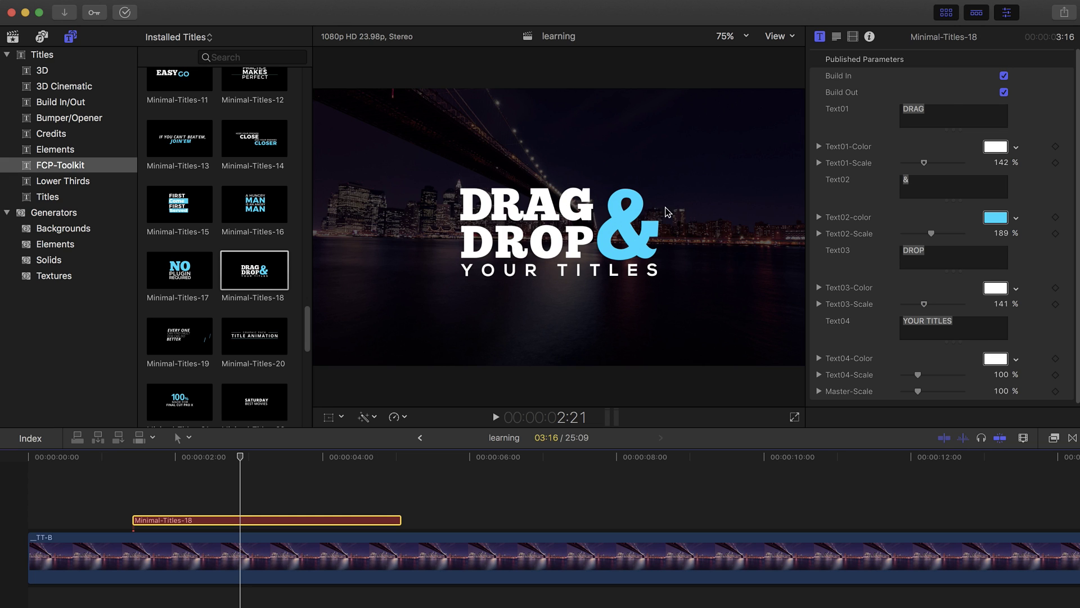
Step: Turn the title's Build In and Build Out off and back on, then scrub back to 3:01
click(939, 109)
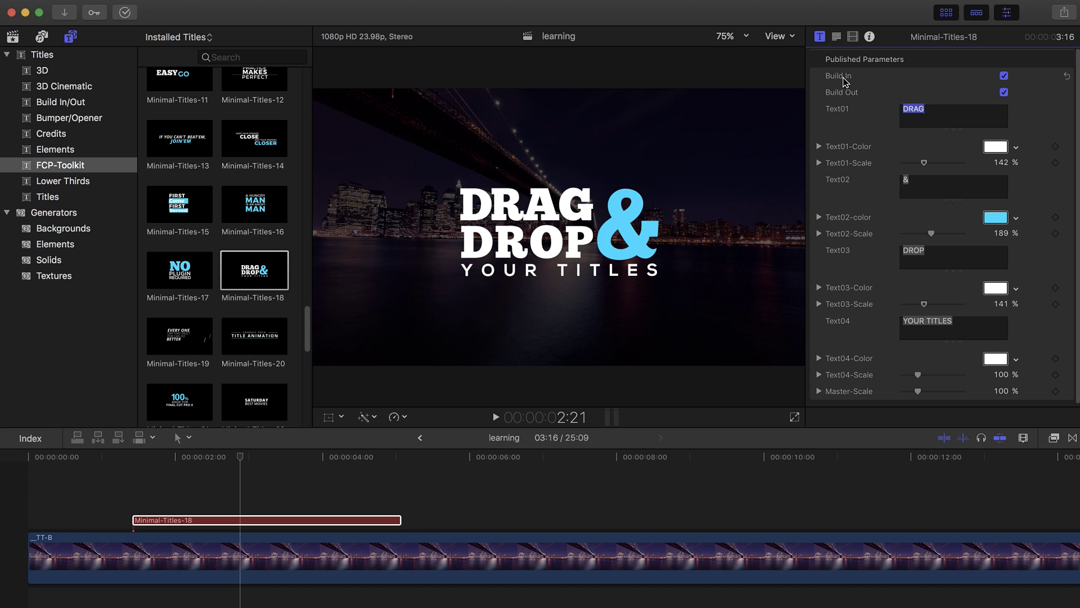
drag(145, 458, 161, 461)
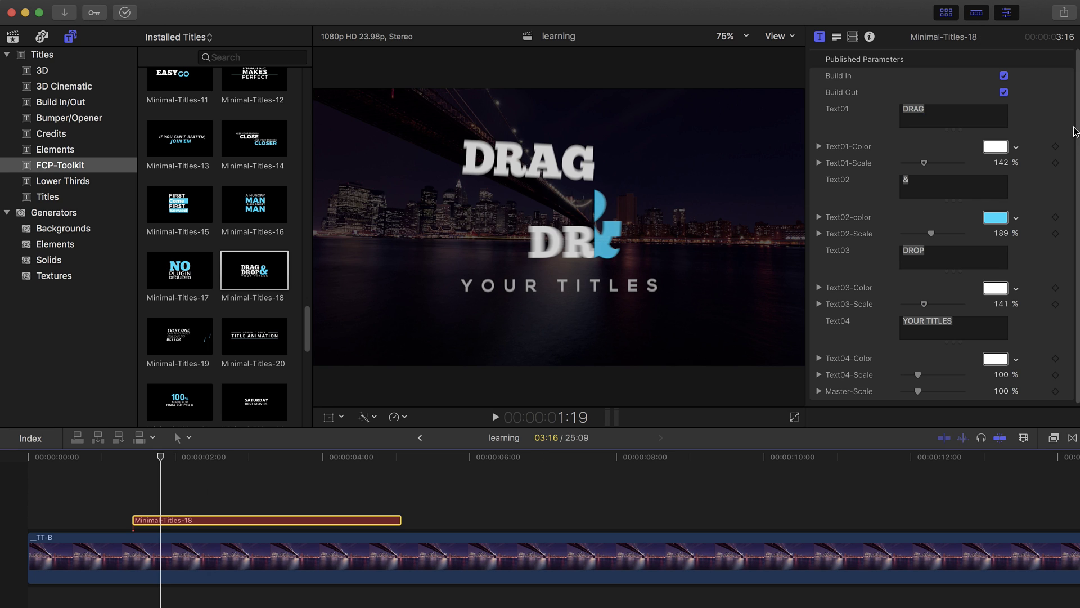
click(1006, 77)
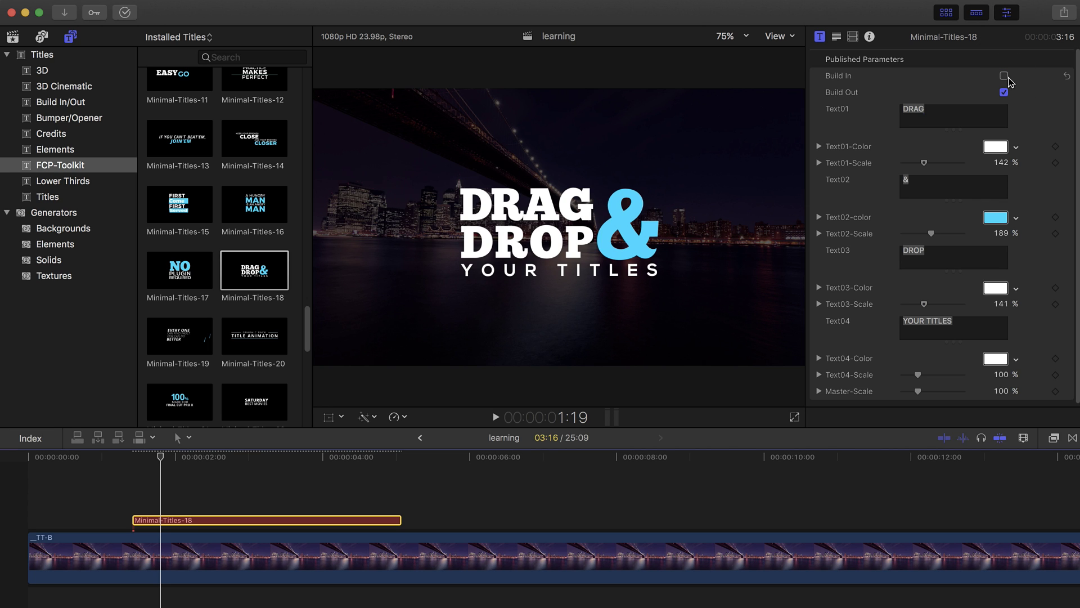
click(1004, 92)
mouse_move(321, 459)
mouse_down()
mouse_move(370, 462)
mouse_move(164, 456)
mouse_move(307, 459)
mouse_up()
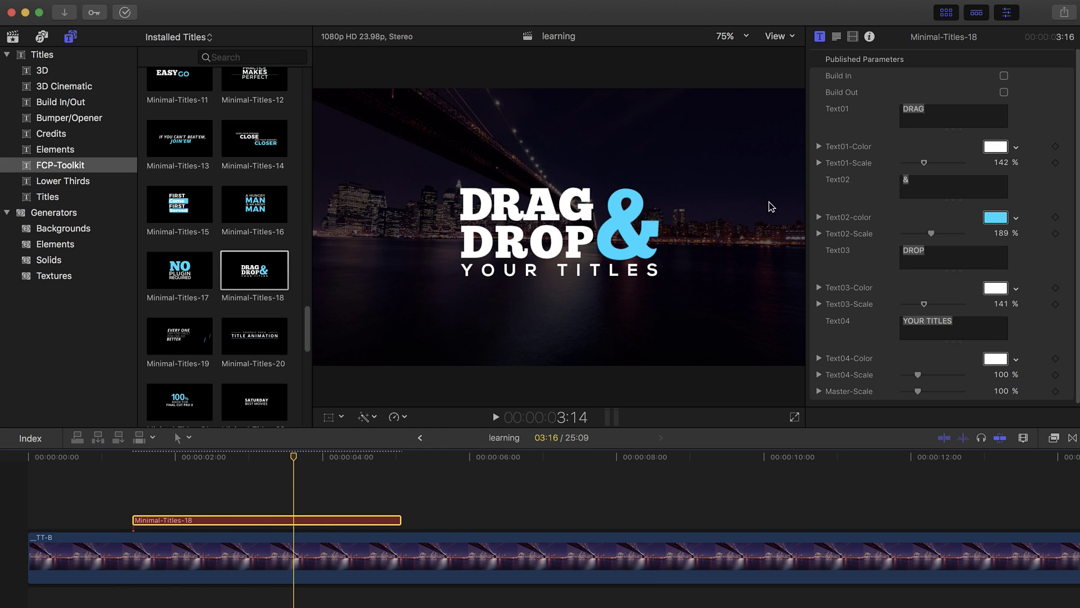
click(1004, 75)
click(1004, 92)
drag(181, 457, 280, 495)
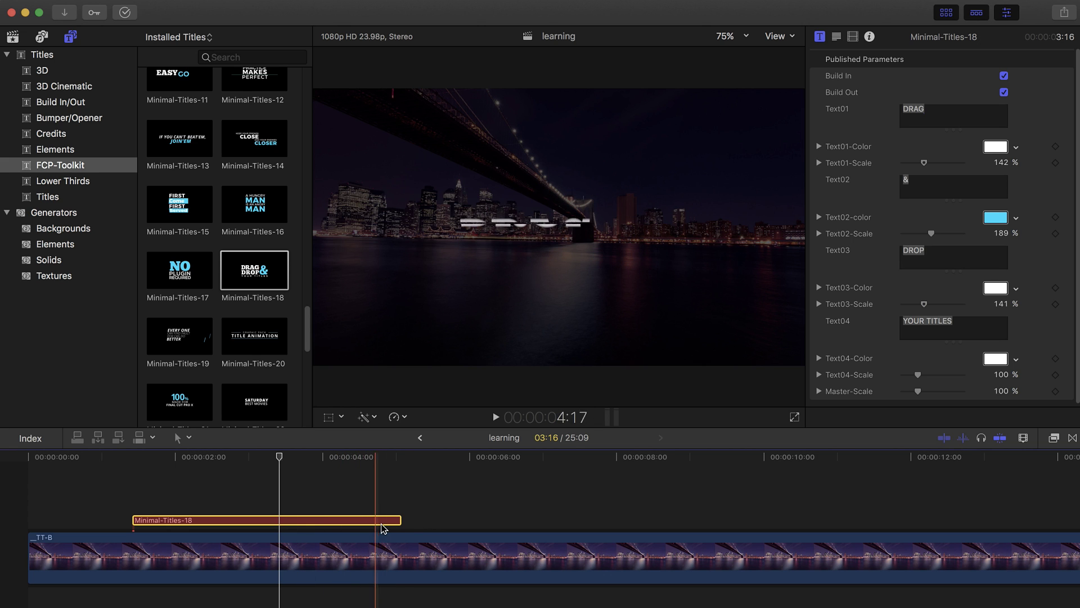
drag(286, 457, 252, 457)
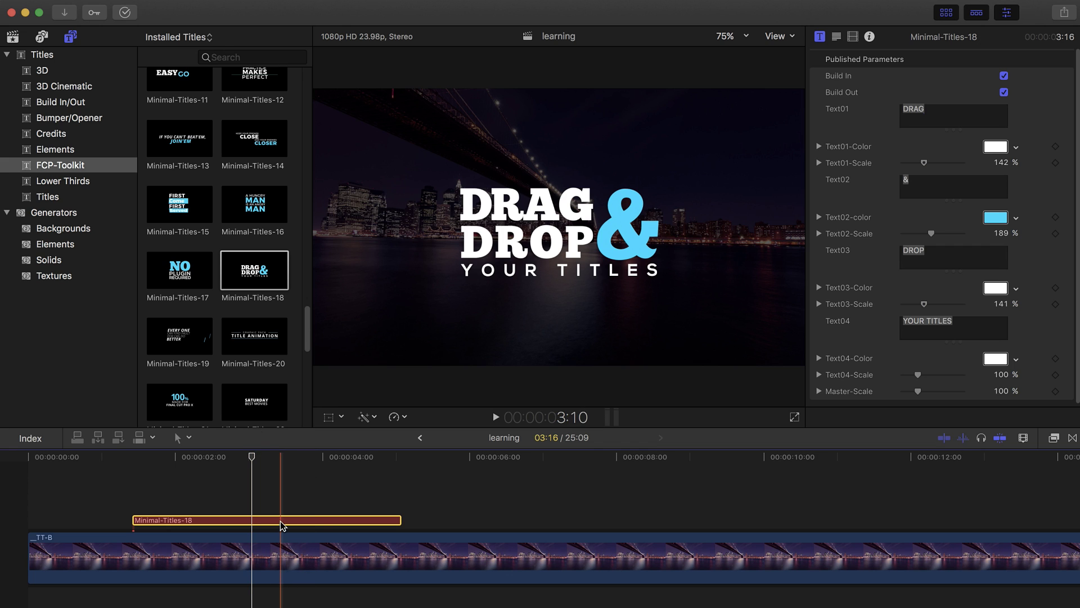
Step: Extend Minimal-Titles-18 past ten seconds, preview it, and park the playhead at 7:07
drag(401, 520, 898, 521)
drag(267, 462, 827, 463)
drag(759, 464, 575, 473)
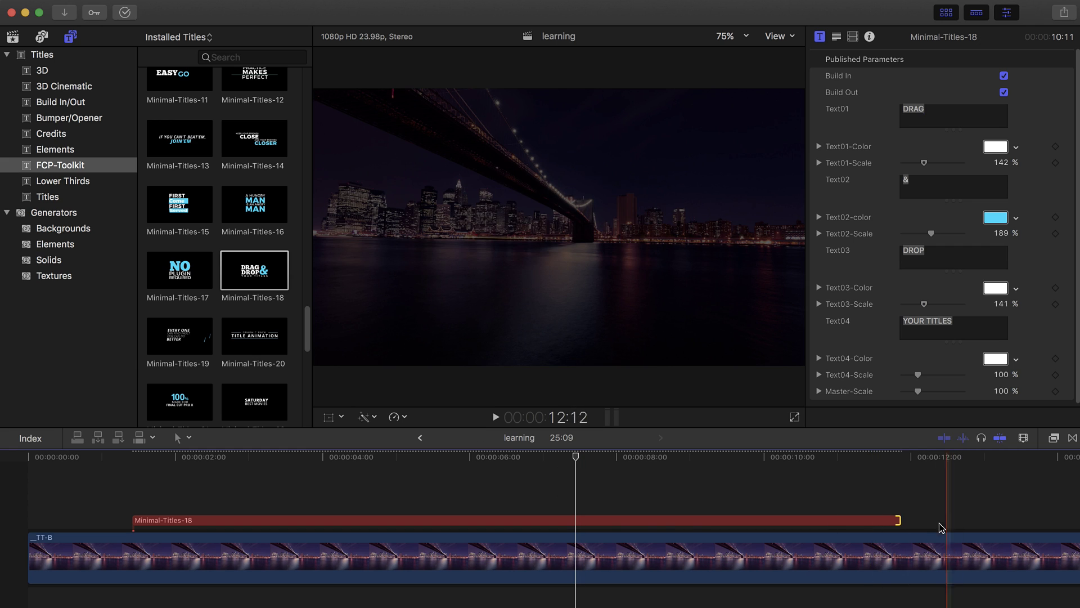
click(566, 466)
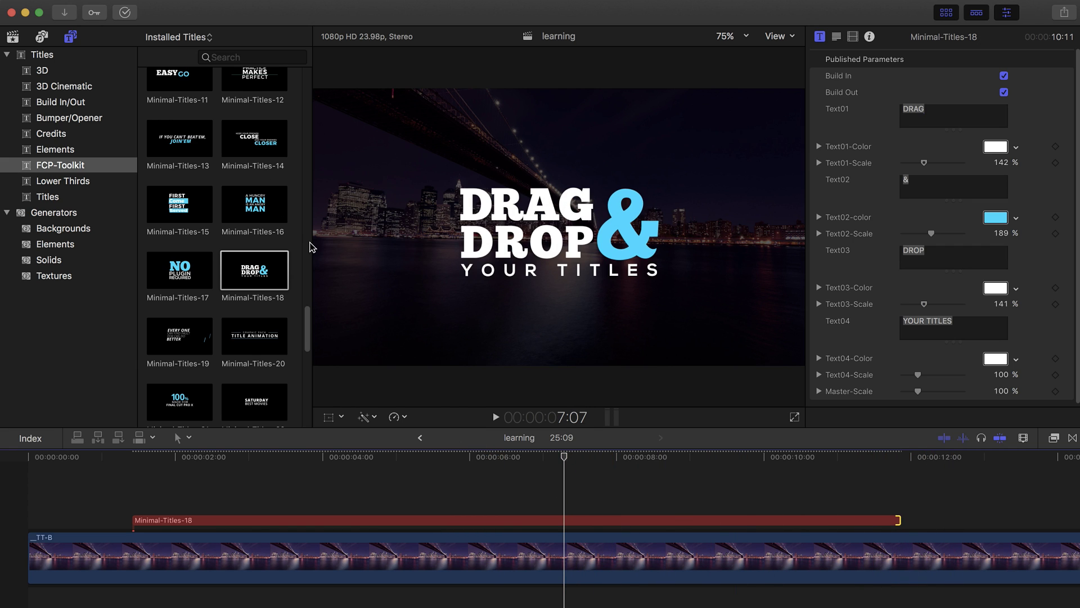
Step: Trim the title's end back to the playhead and view it at 4:03
click(837, 507)
key(alt+bracketright)
click(334, 458)
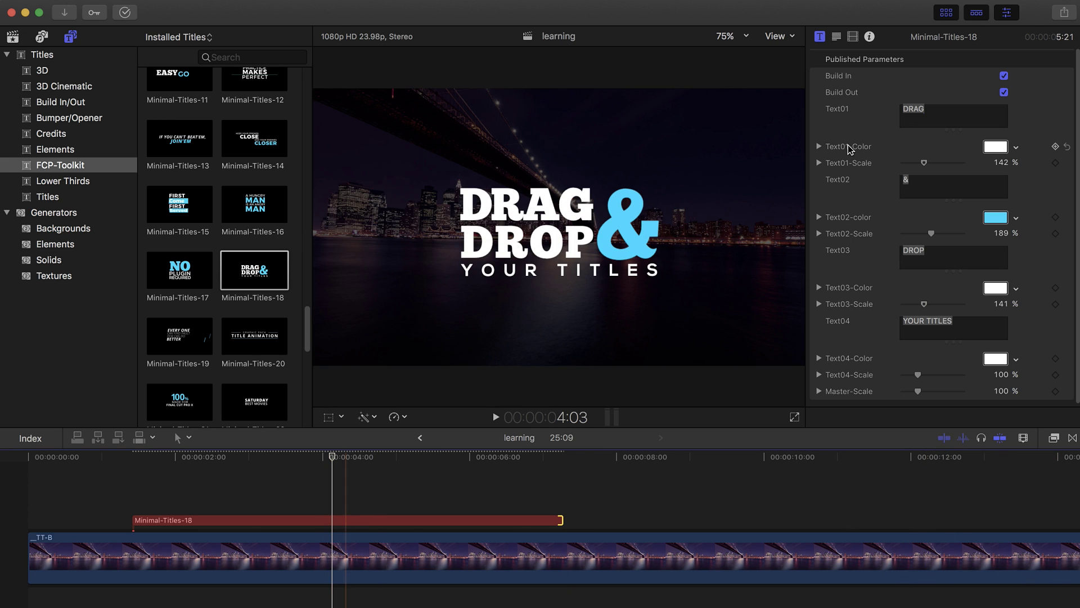
Step: Try smaller sizes for DRAG, the &, and the whole title, plus a green &, undoing size changes
mouse_move(924, 163)
mouse_down()
mouse_move(907, 169)
mouse_move(919, 168)
mouse_up()
mouse_move(932, 235)
mouse_down()
mouse_move(917, 241)
mouse_move(930, 236)
mouse_up()
key(super+z)
key(super+z)
click(996, 217)
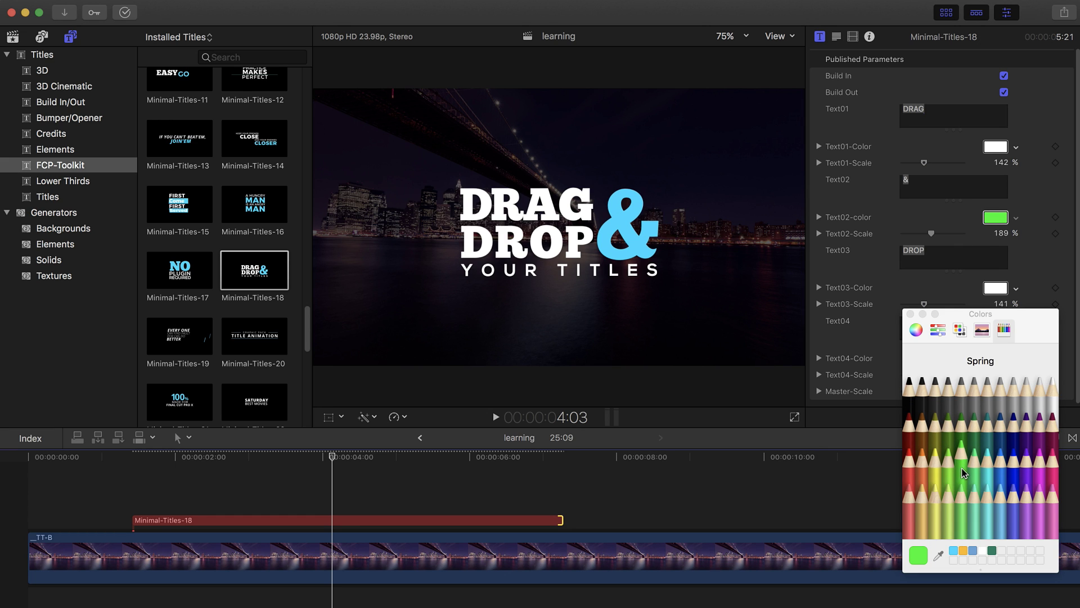
click(909, 314)
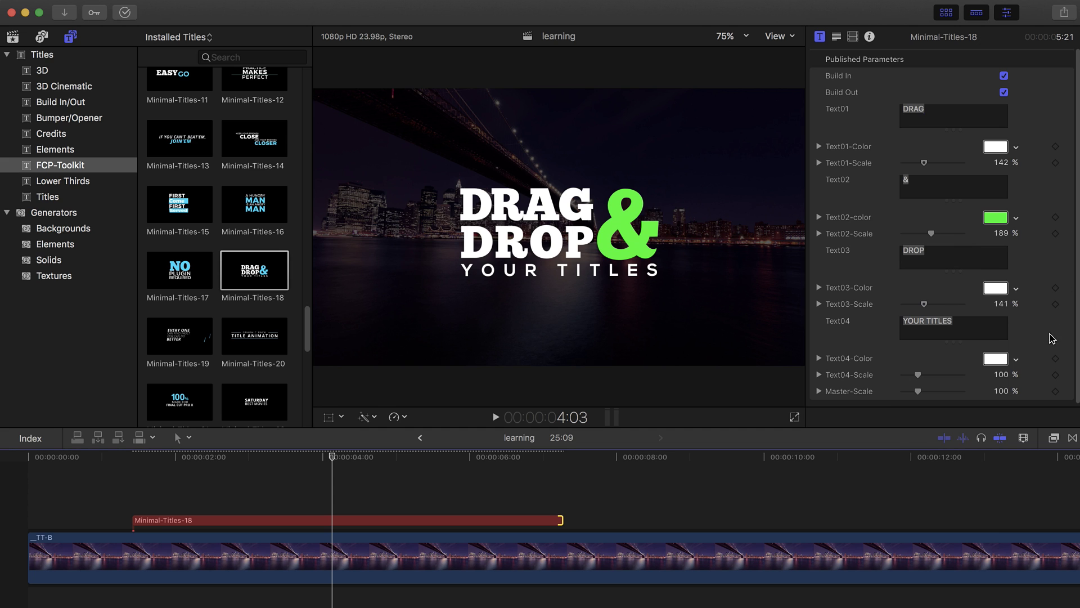
mouse_move(919, 394)
mouse_down()
mouse_move(906, 393)
mouse_move(916, 398)
mouse_up()
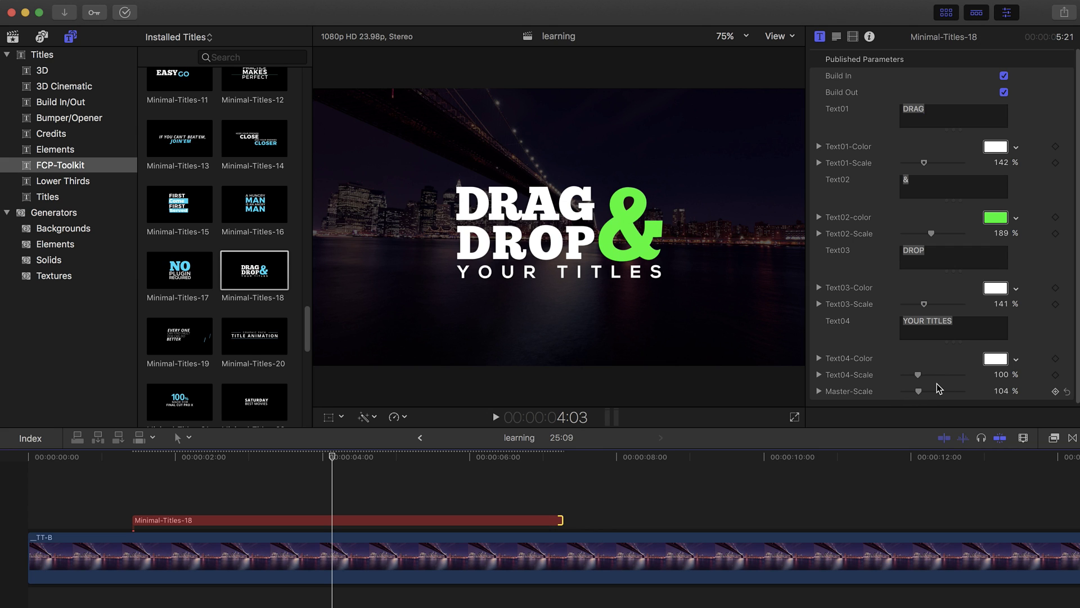
key(super+z)
Step: Delete the Minimal-Titles-18 title clip from the timeline
click(442, 520)
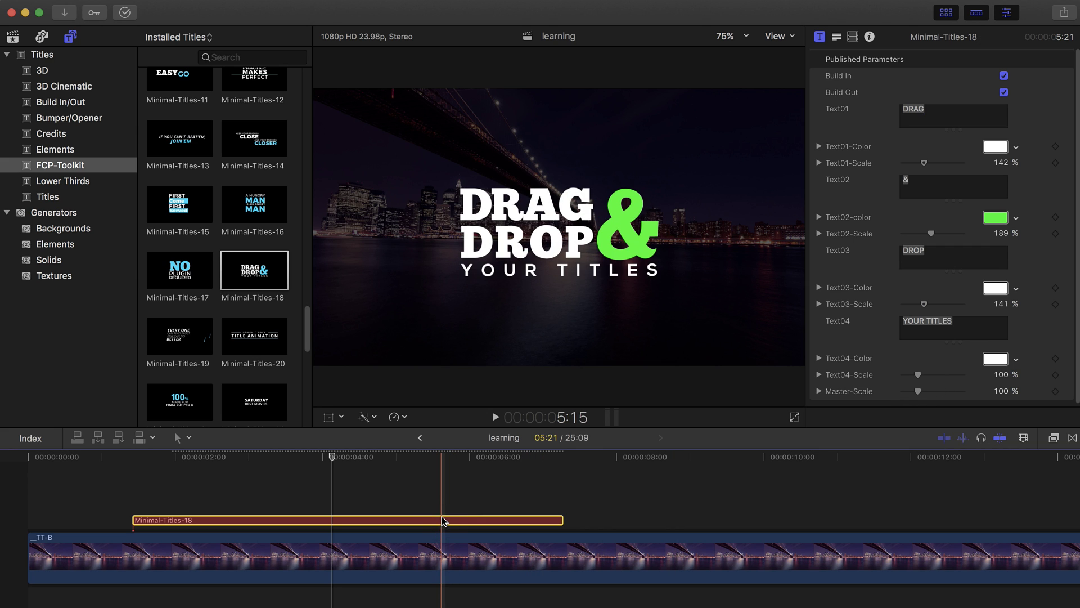
key(Delete)
drag(309, 330, 318, 181)
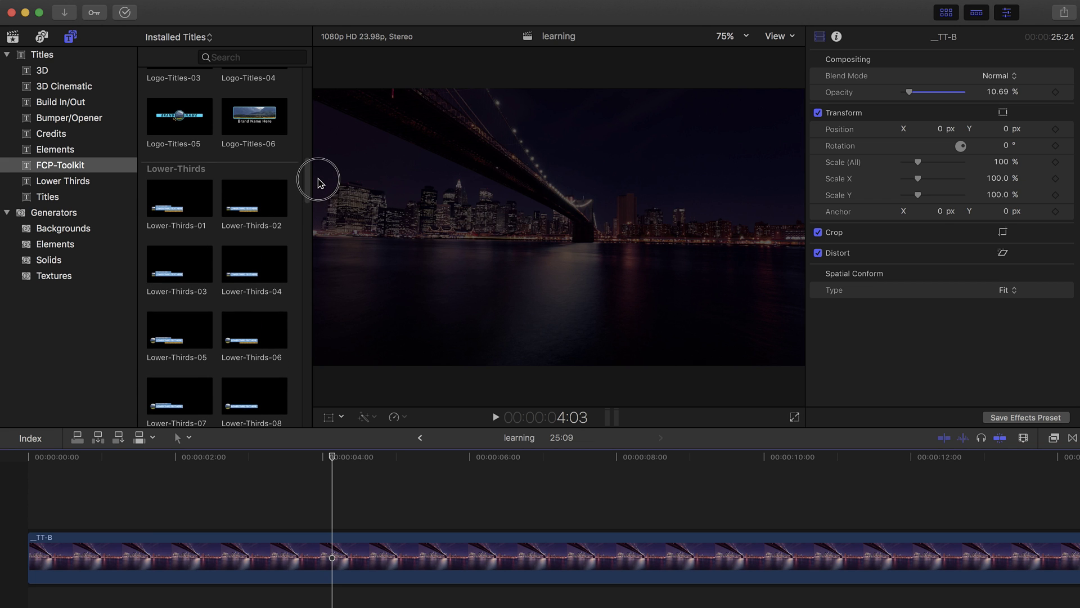
Step: Place Lower-Thirds-01 above the bridge clip and change its main text to NEW
drag(183, 198, 186, 523)
mouse_move(355, 458)
mouse_down()
mouse_move(427, 454)
mouse_move(242, 464)
mouse_move(358, 460)
mouse_up()
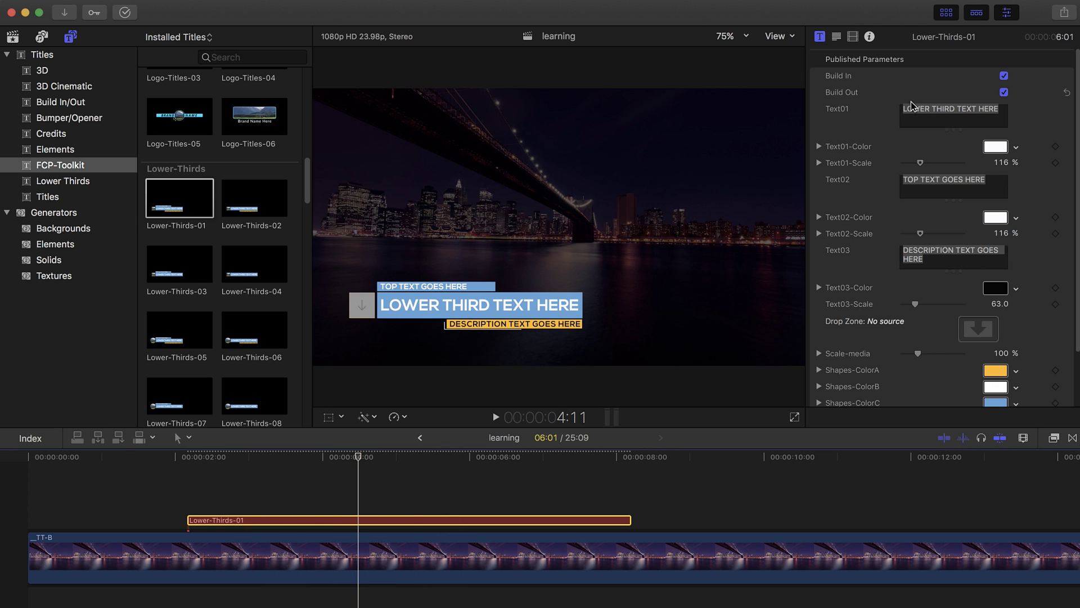
click(942, 115)
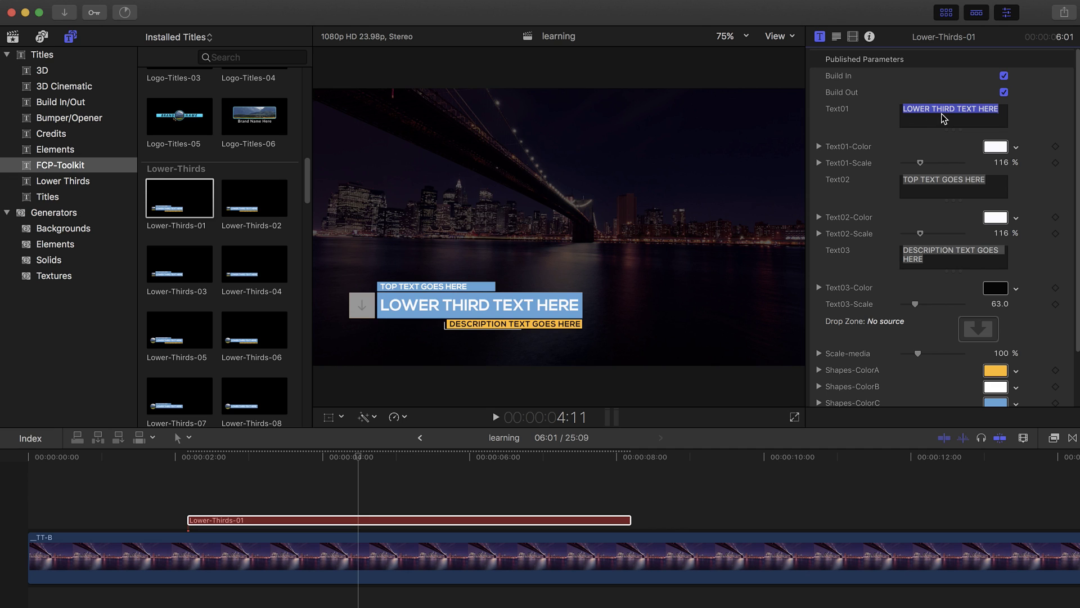
text(NEW)
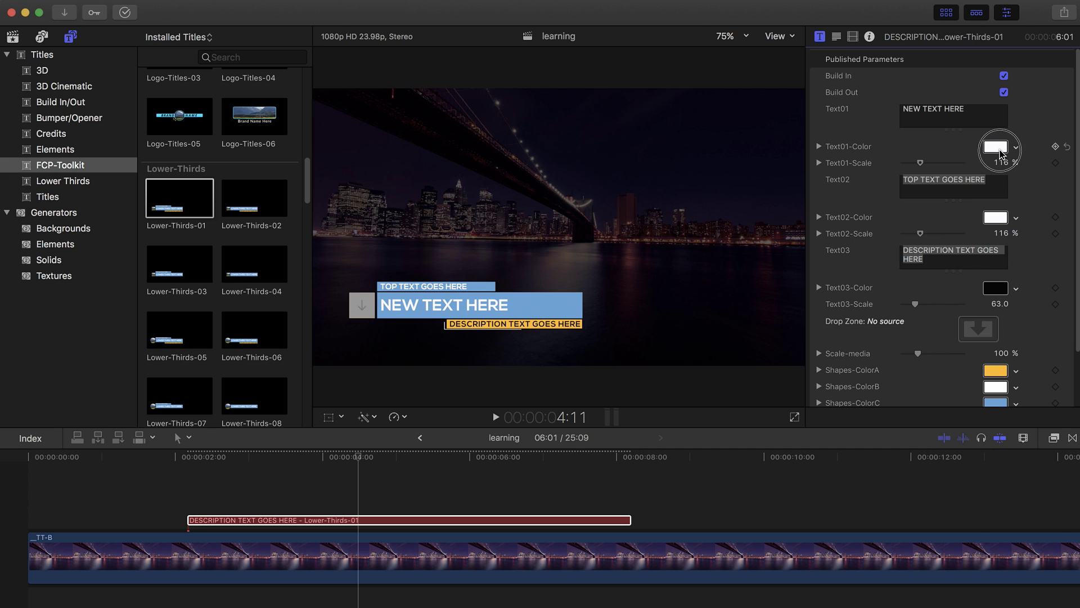
Step: Set the main text line's colour to black (Licorice)
click(995, 148)
click(907, 388)
click(906, 313)
click(997, 111)
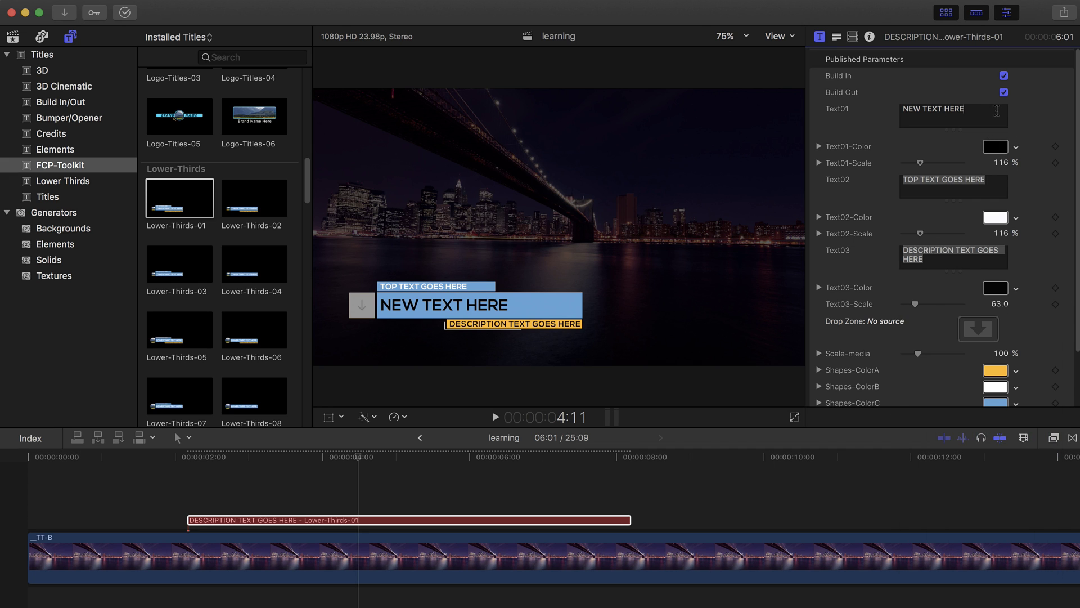
click(1004, 77)
Step: Apply the LOGO clip from the library to the lower third's drop zone
click(986, 334)
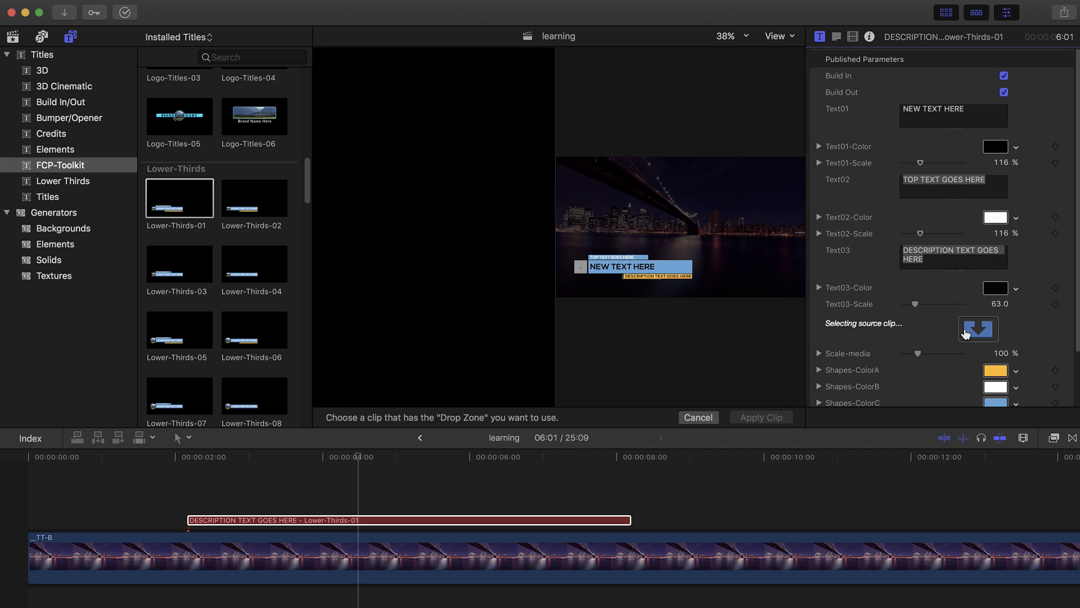
click(13, 37)
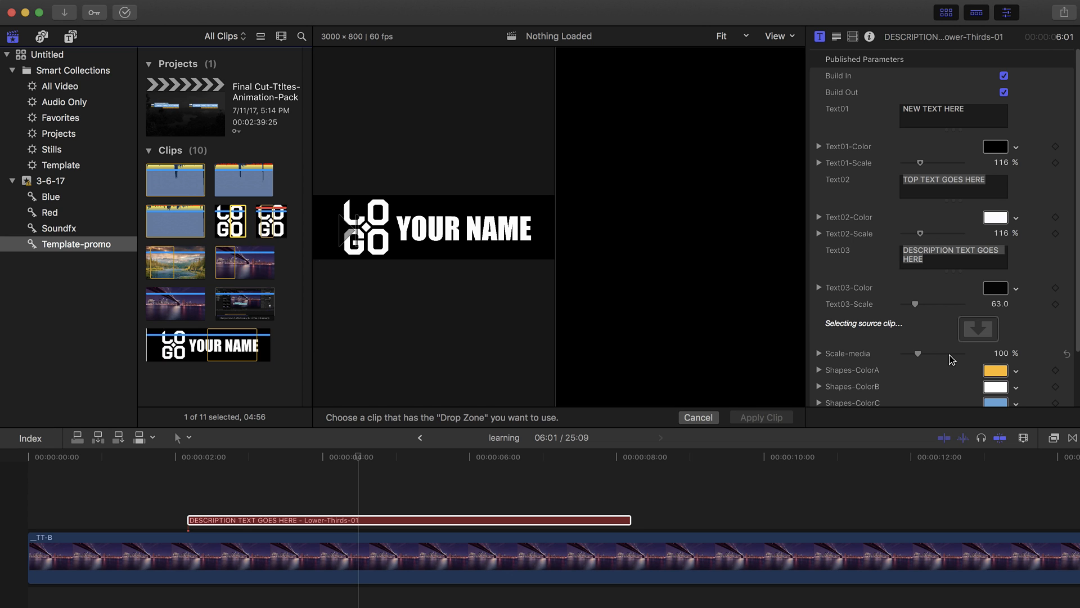
click(979, 331)
click(273, 228)
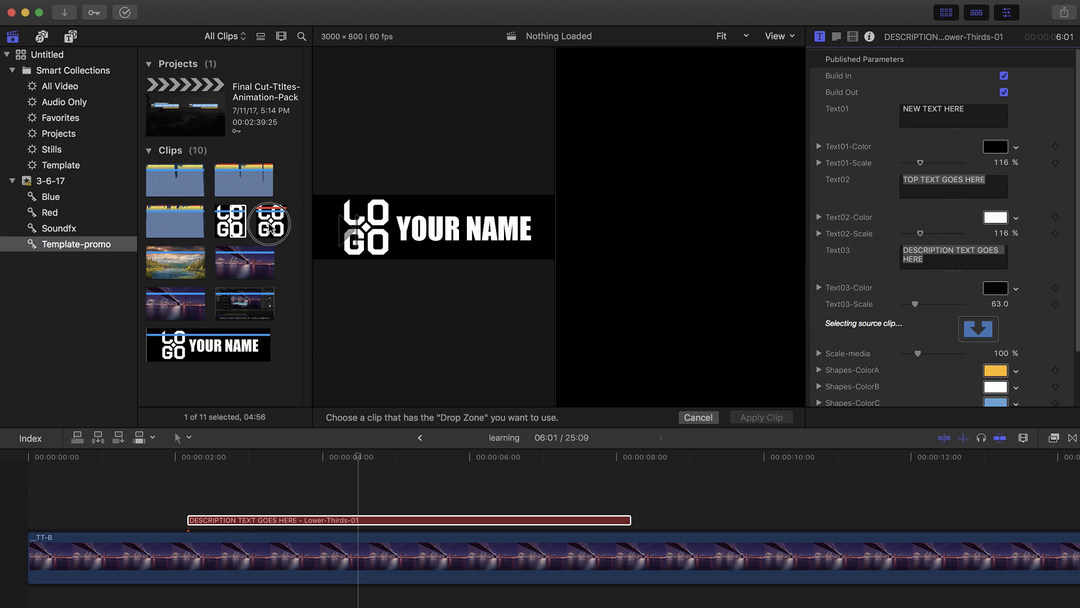
click(762, 419)
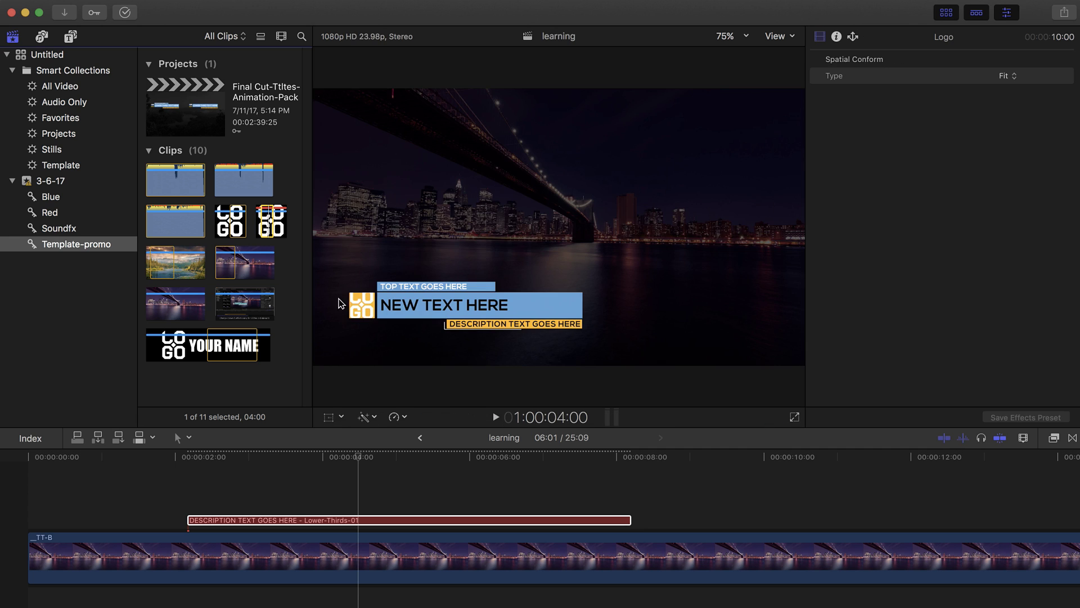
click(501, 305)
Step: Shrink the logo to 57%, nudge the lower third right, and set Master-Scale to 68%
drag(919, 356, 913, 360)
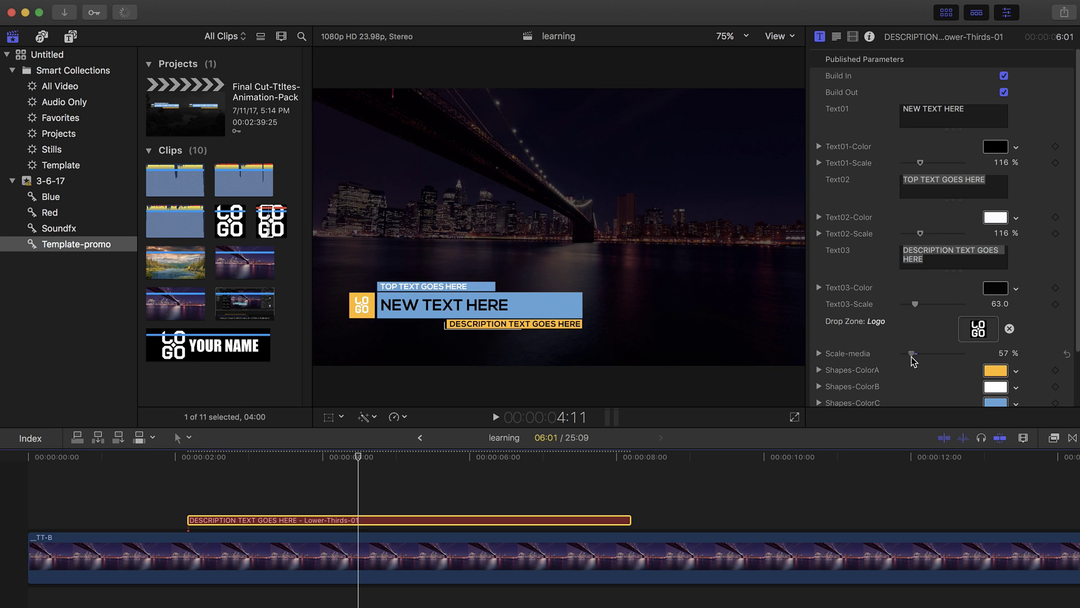
click(365, 307)
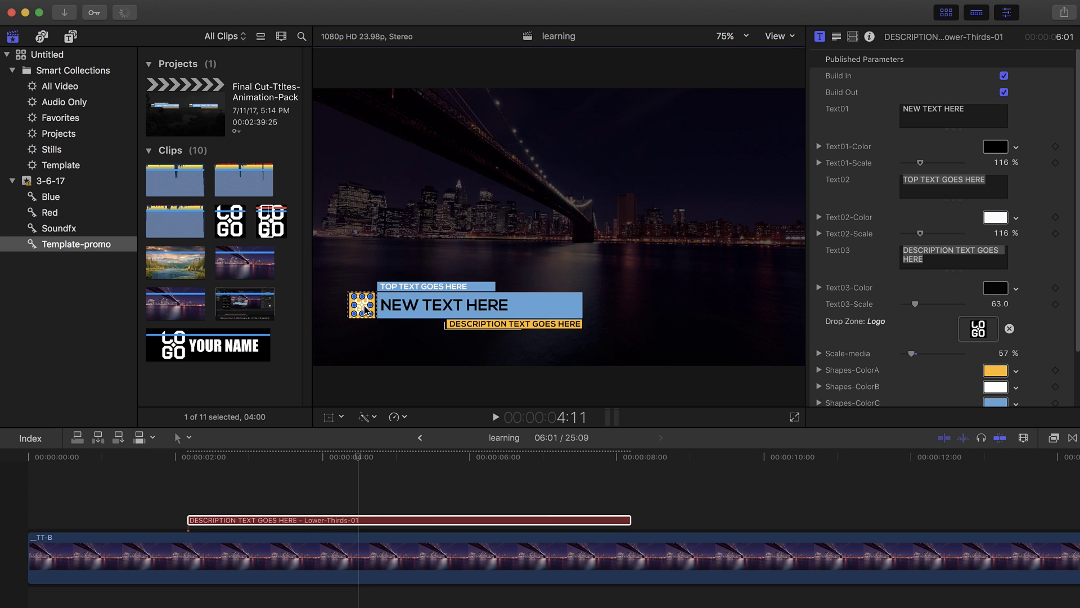
drag(365, 307, 360, 305)
scroll(931, 388, down, 3)
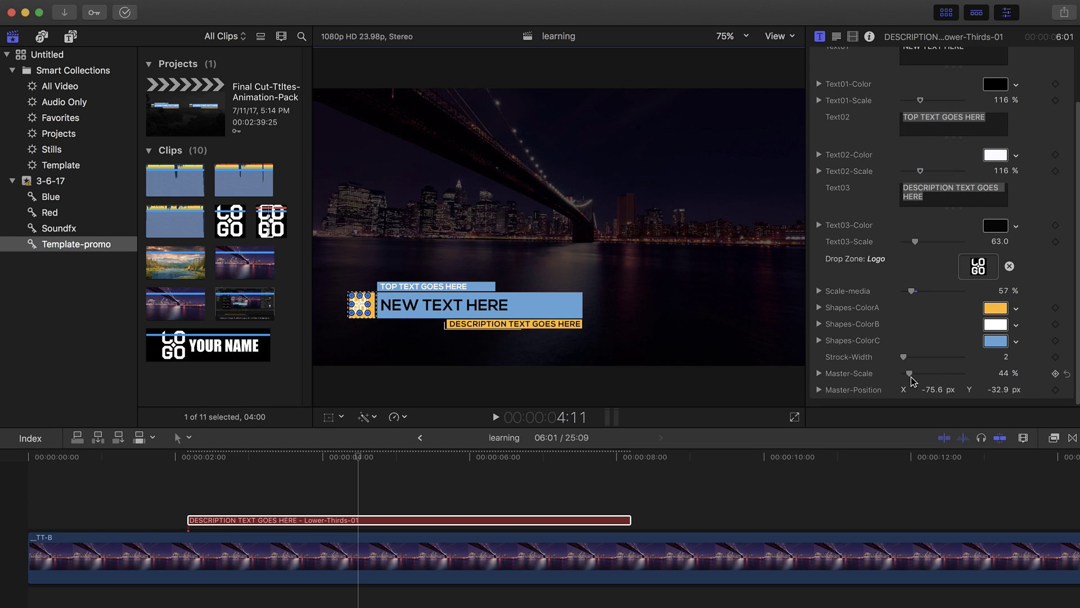
drag(930, 393, 991, 390)
drag(909, 376, 915, 378)
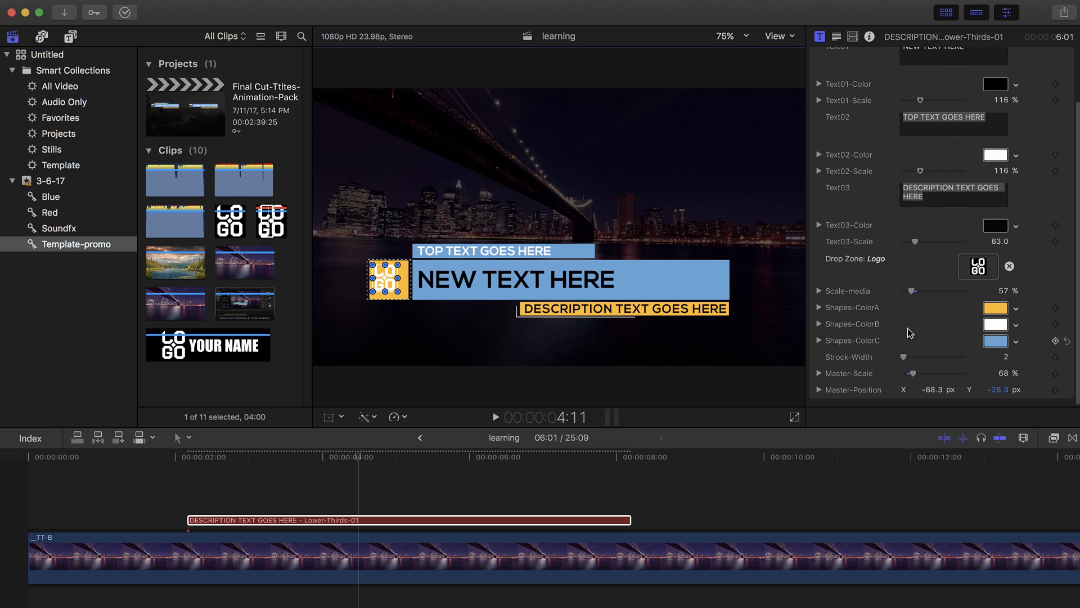
Step: Make the Shapes-ColorA shapes red and the description text white
click(994, 308)
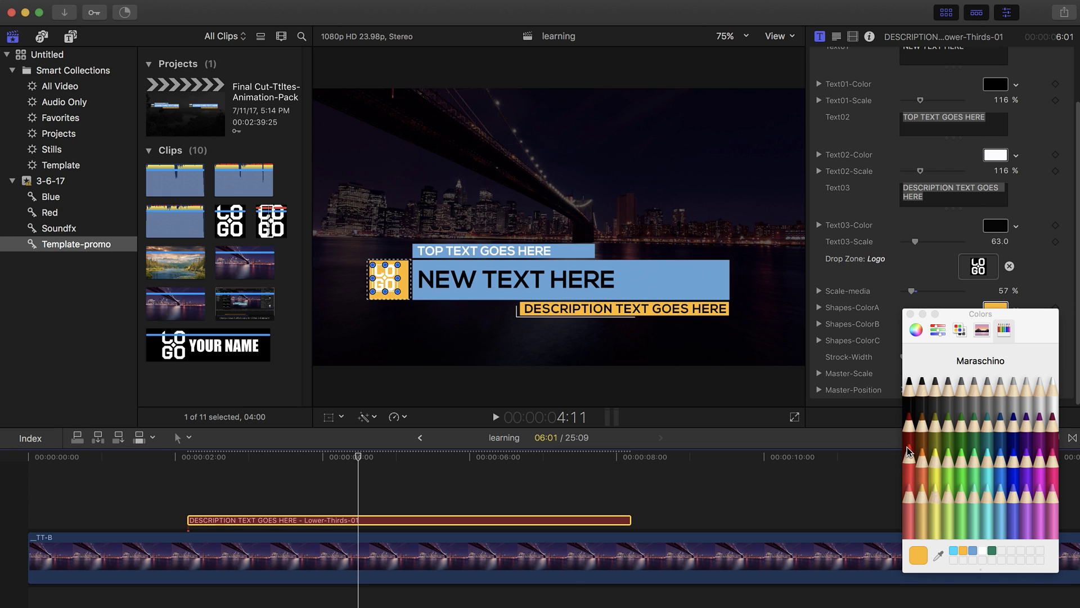
click(909, 431)
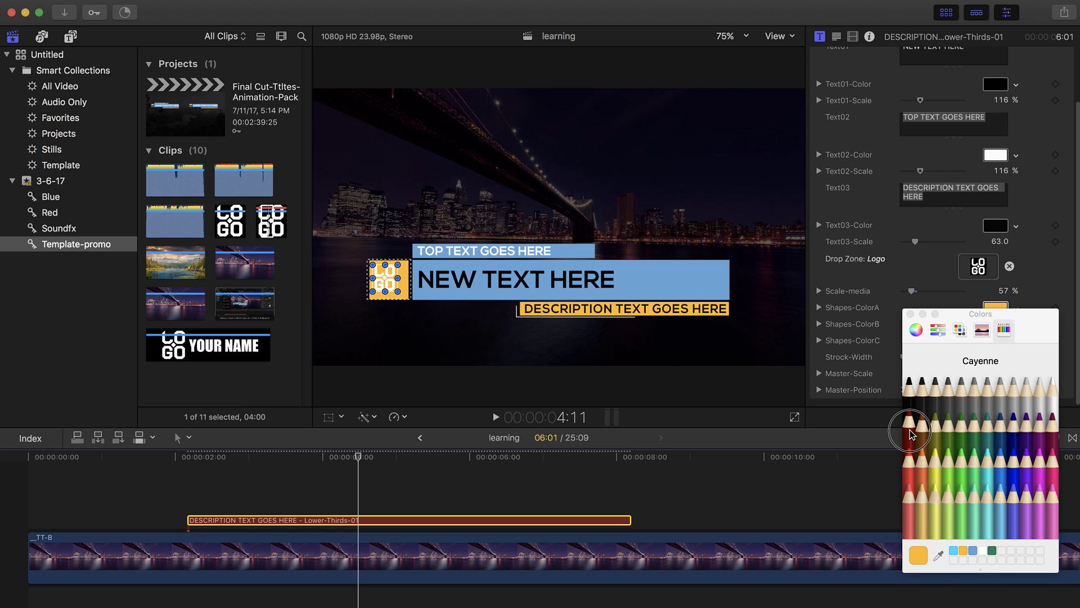
click(910, 314)
click(999, 227)
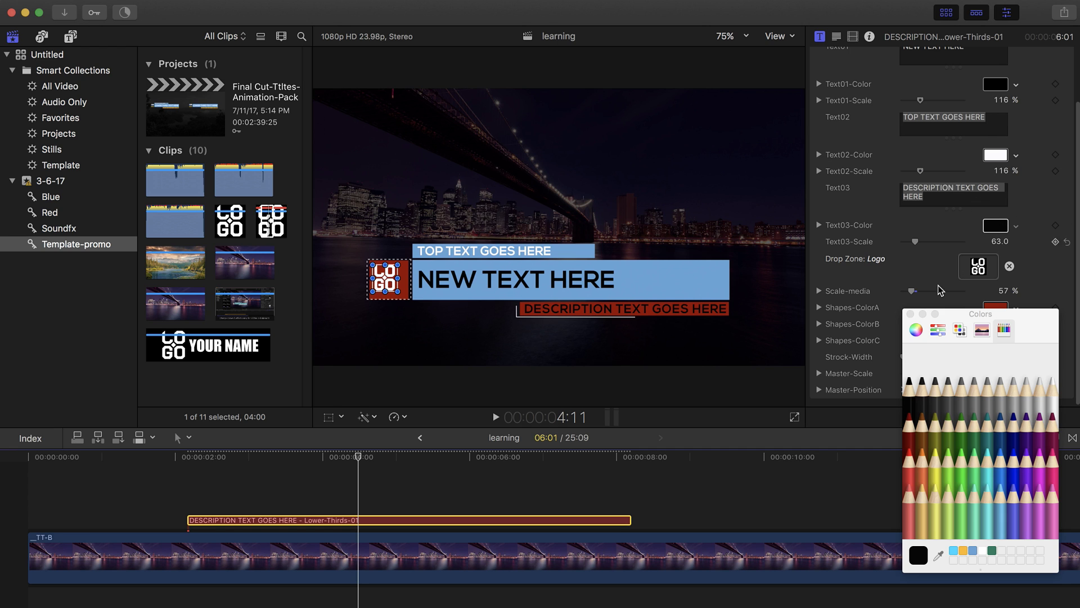
click(1051, 383)
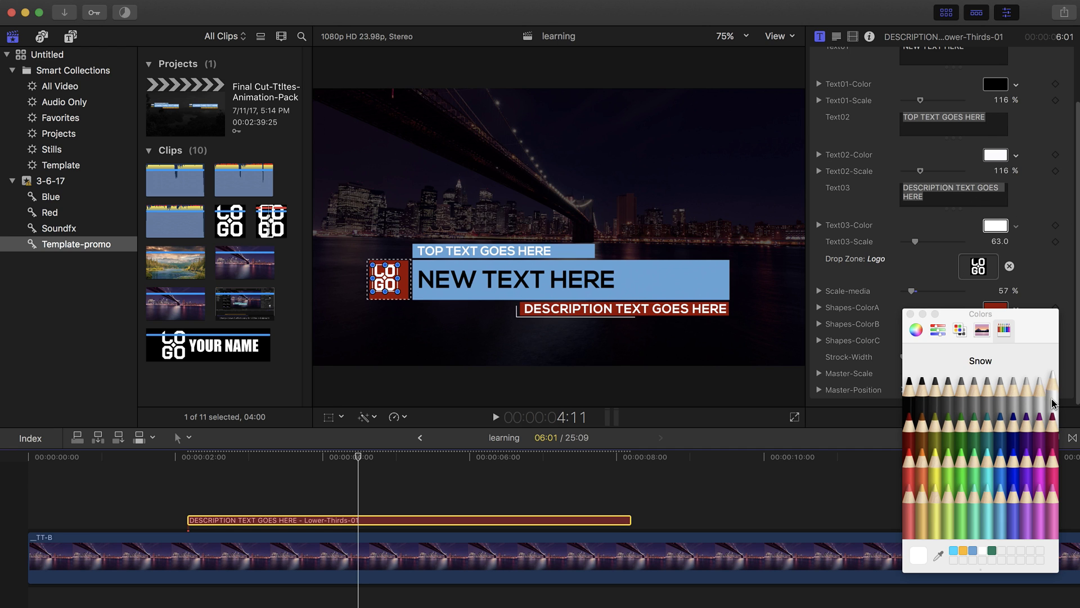
click(911, 314)
Step: Lengthen the lower-third clip by 2:15 to 11:02 and preview its build-in
click(679, 389)
click(517, 309)
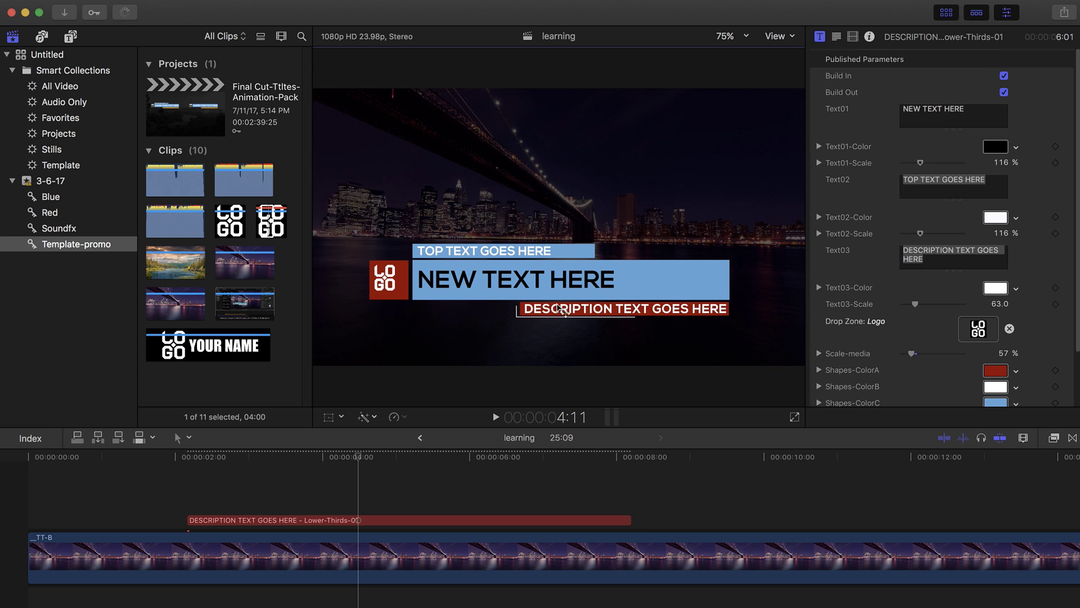
click(413, 465)
click(490, 520)
drag(629, 519, 1000, 520)
drag(474, 467, 515, 485)
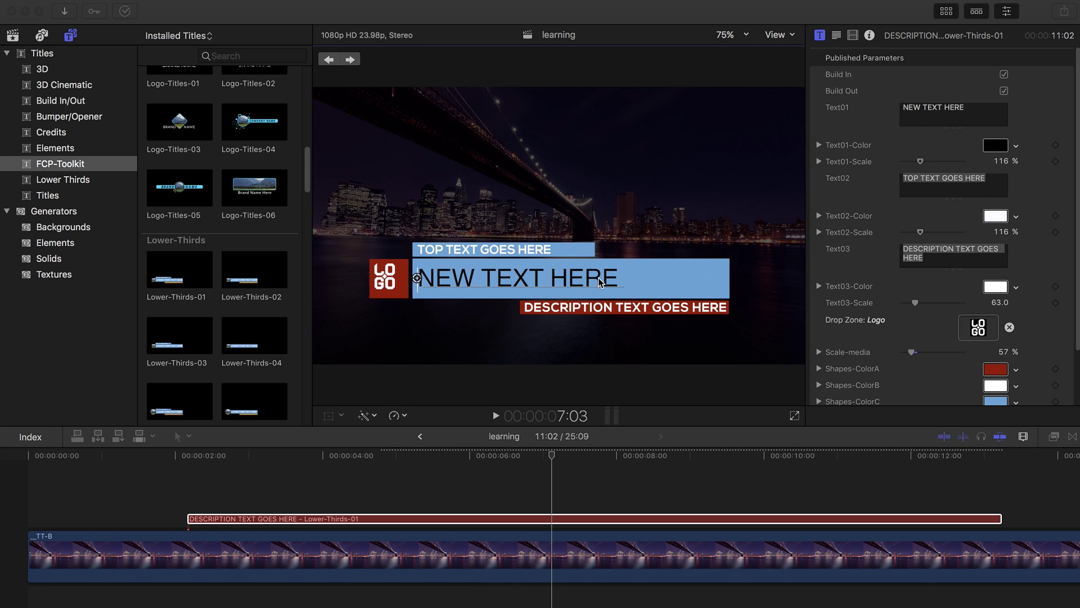
Step: Restyle NEW TEXT HERE in Octin Team Heavy, size 153, tracking 2.23%, baseline 3.0
click(595, 277)
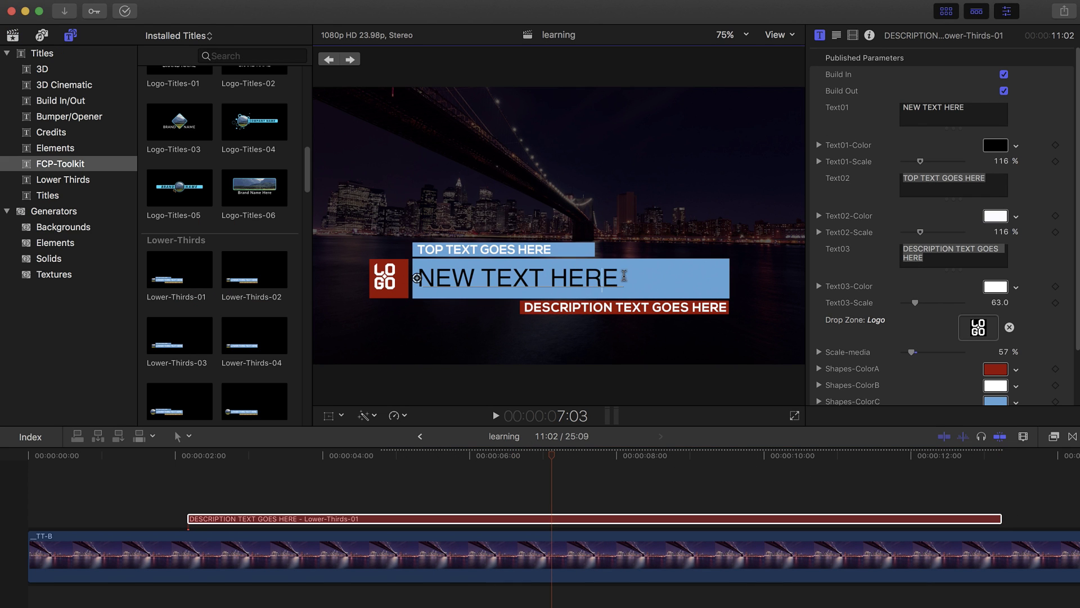
triple_click(596, 274)
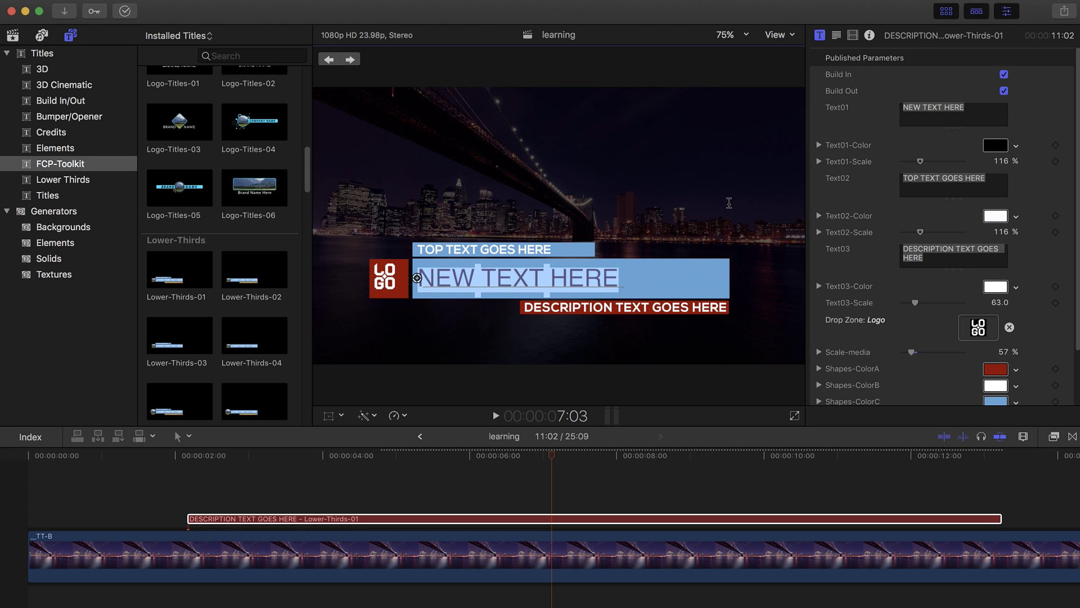
click(837, 36)
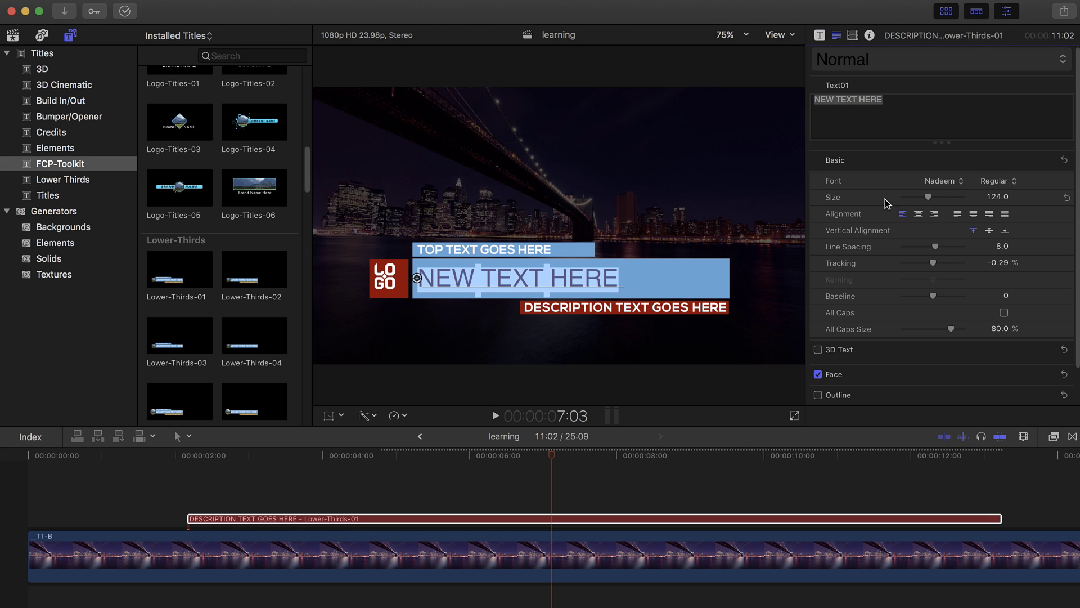
click(944, 185)
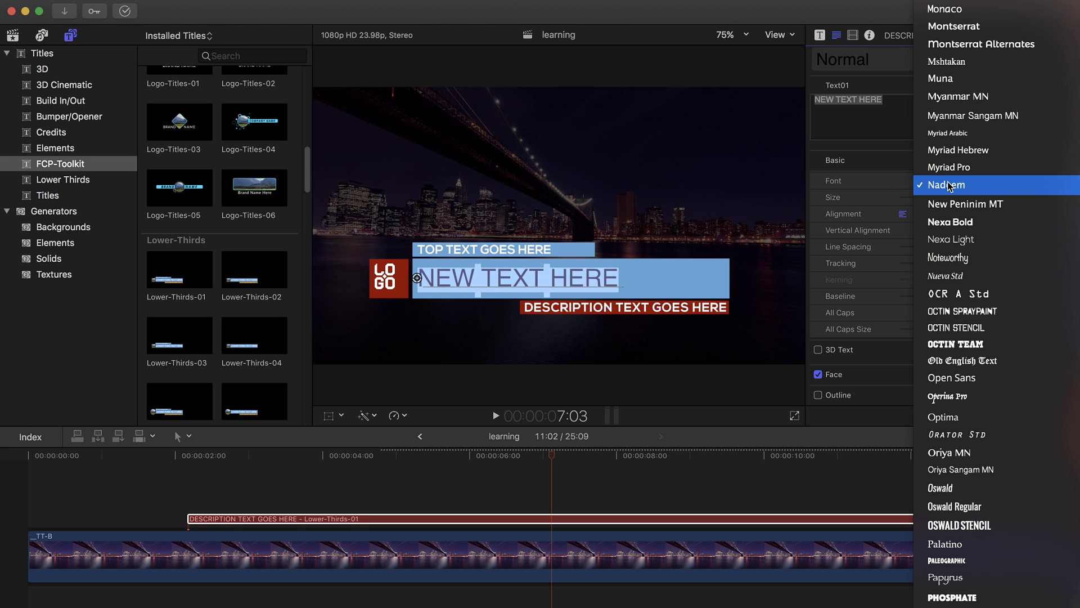
click(970, 347)
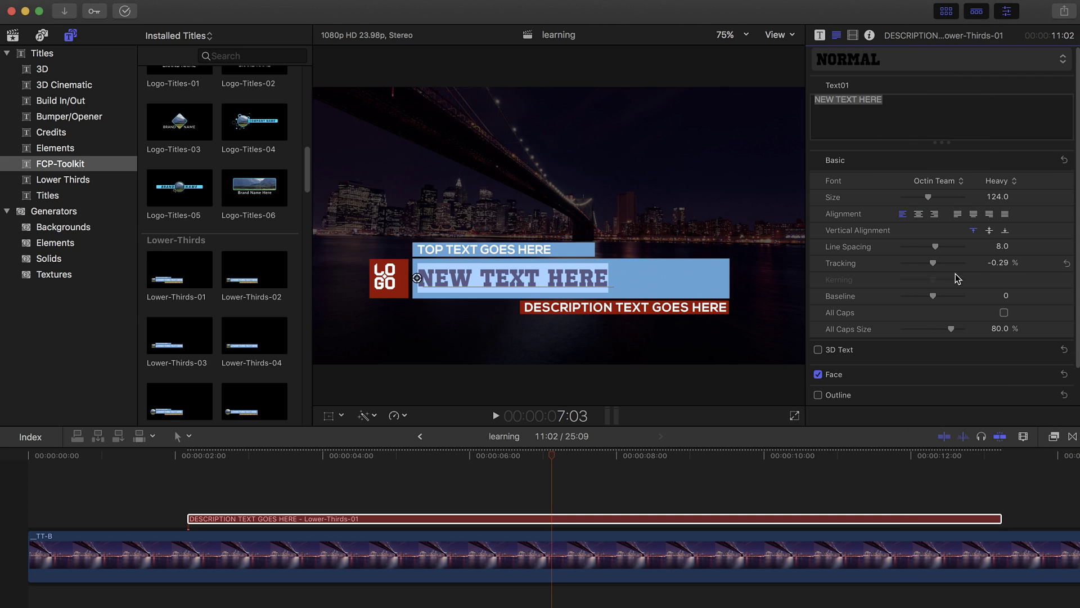
drag(934, 300, 936, 250)
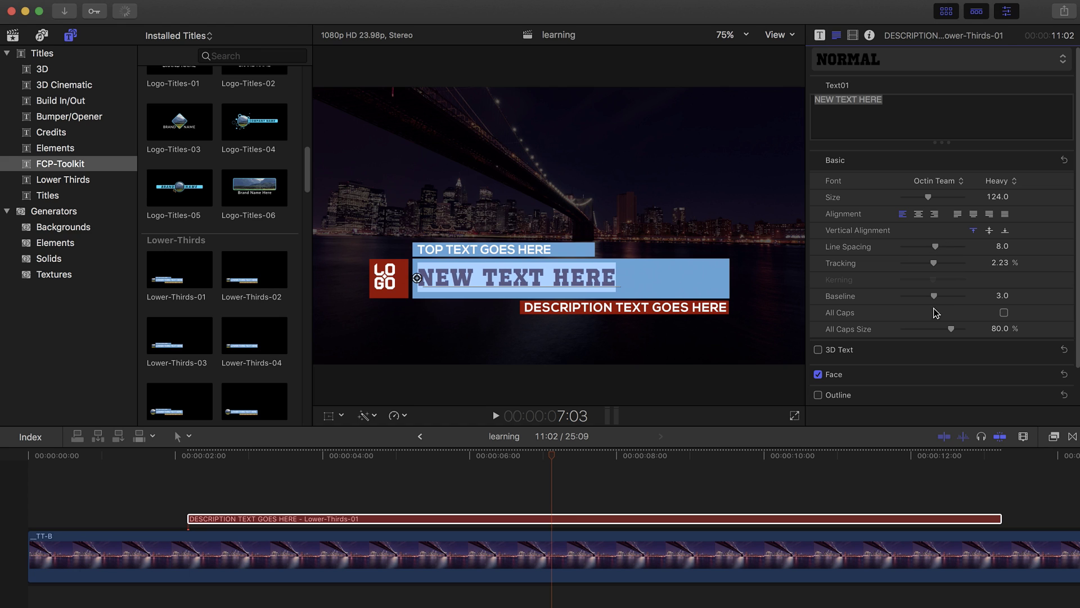
drag(930, 201, 937, 199)
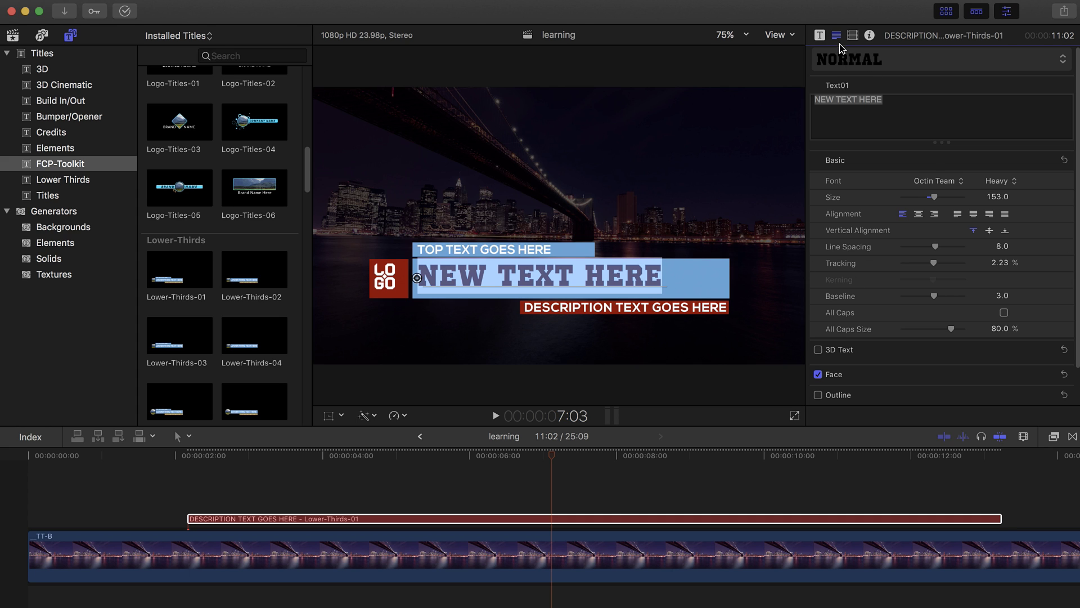
click(532, 522)
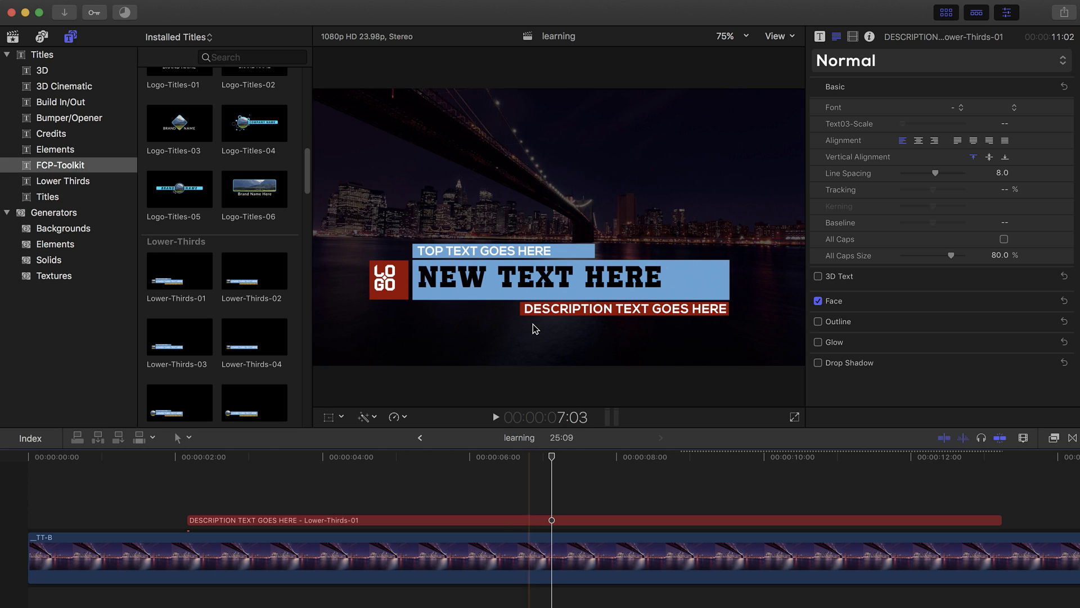
Step: Delete the lower-third title clip from the timeline
click(499, 521)
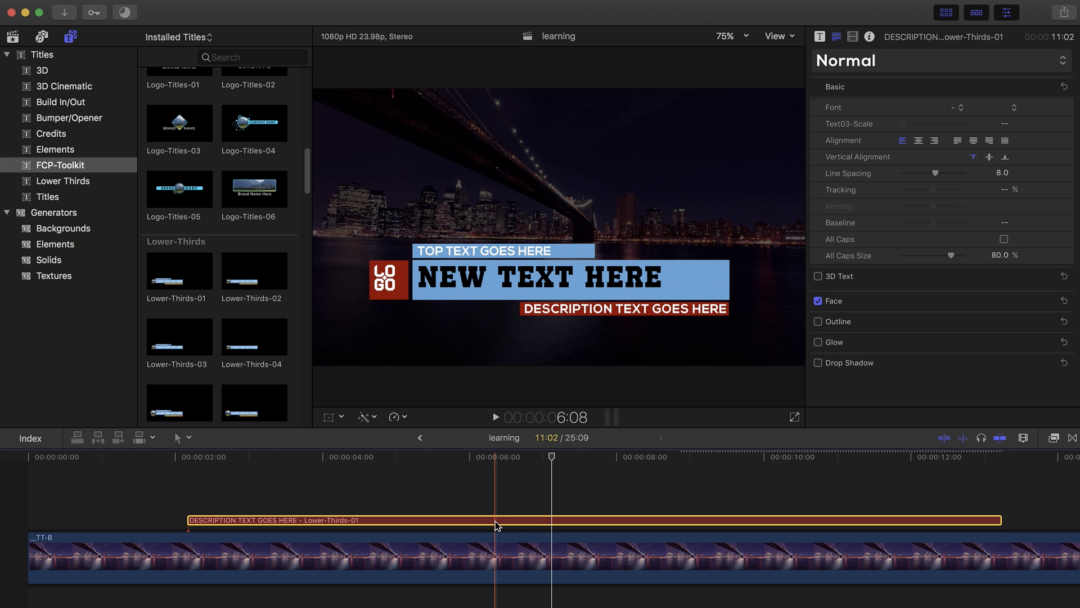
key(Delete)
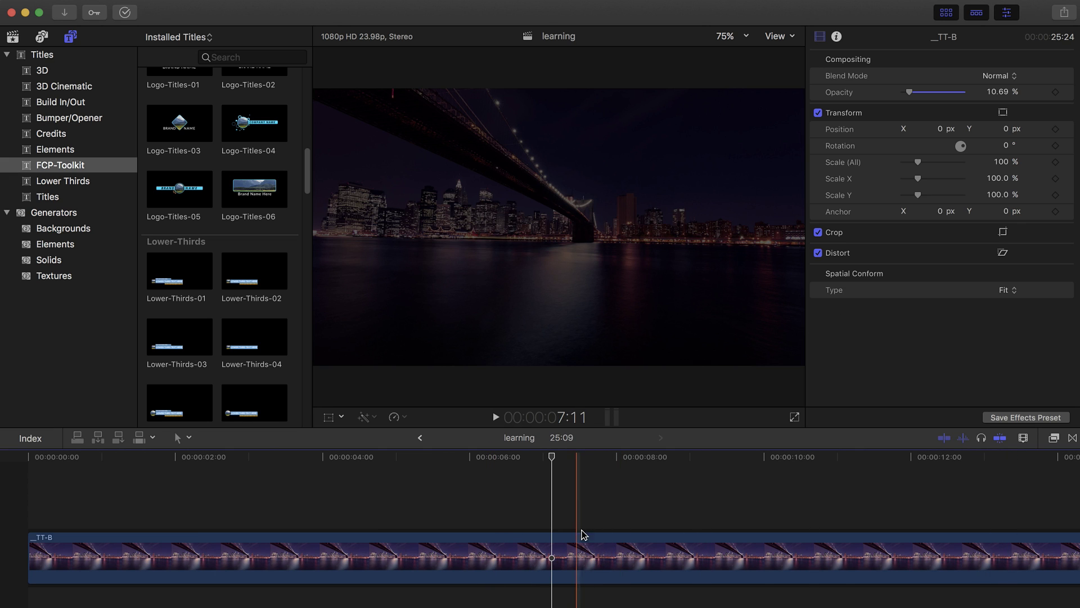
click(1072, 439)
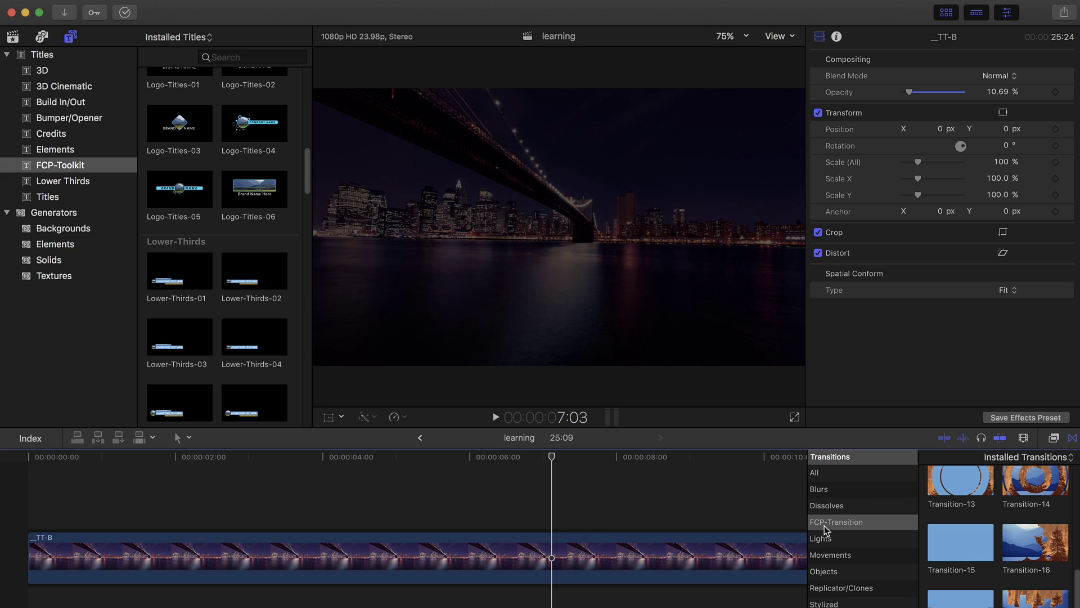
scroll(990, 543, up, 6)
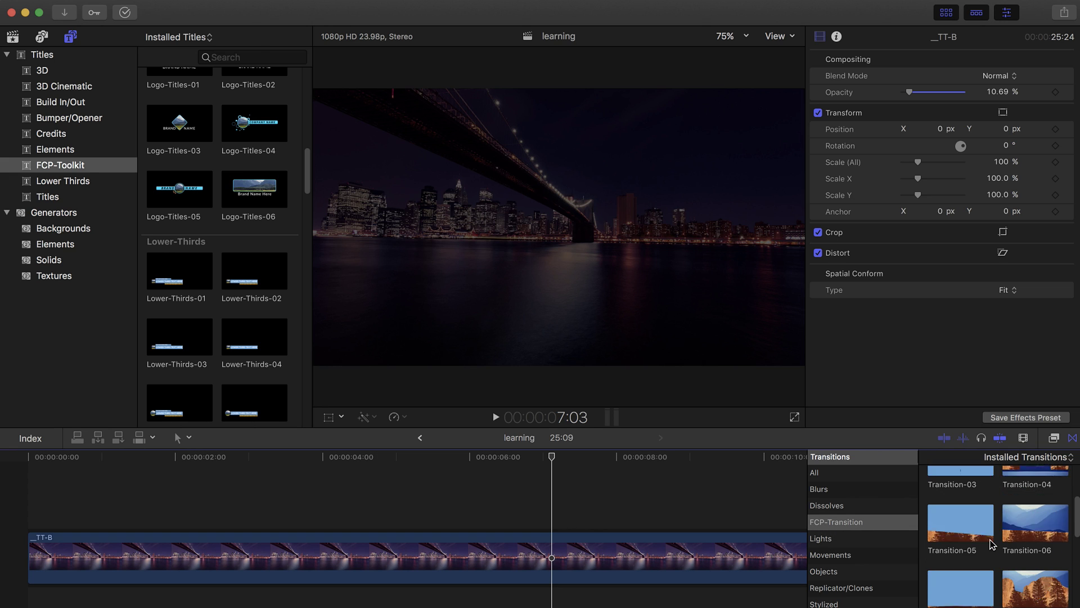
Step: Blade the bridge clip at about 7 seconds and drop Transition-09 onto the cut
click(538, 554)
key(b)
click(555, 567)
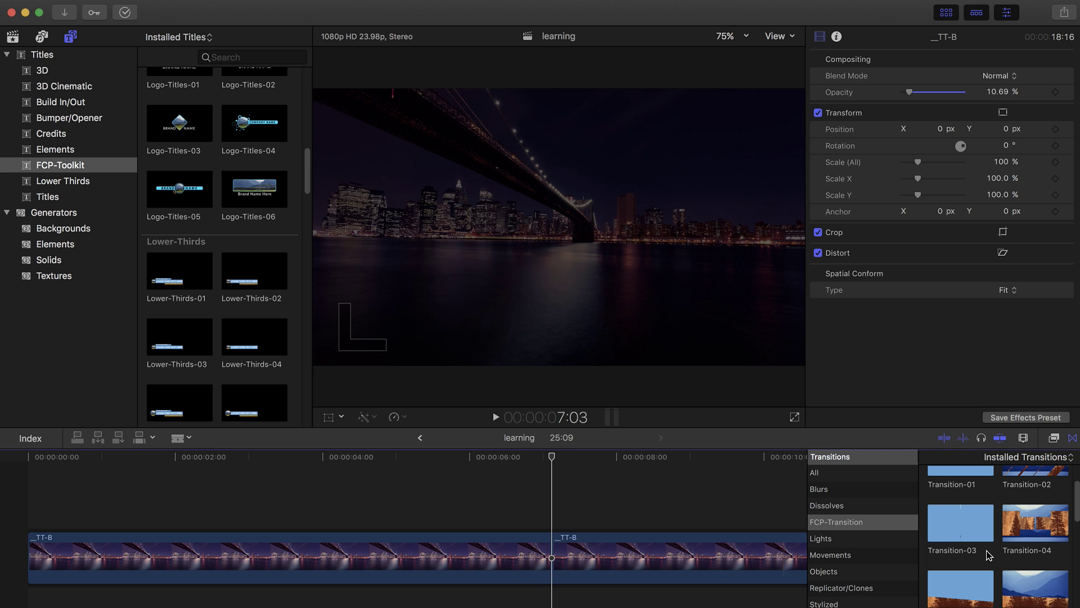
scroll(1048, 586, down, 3)
scroll(1047, 585, down, 2)
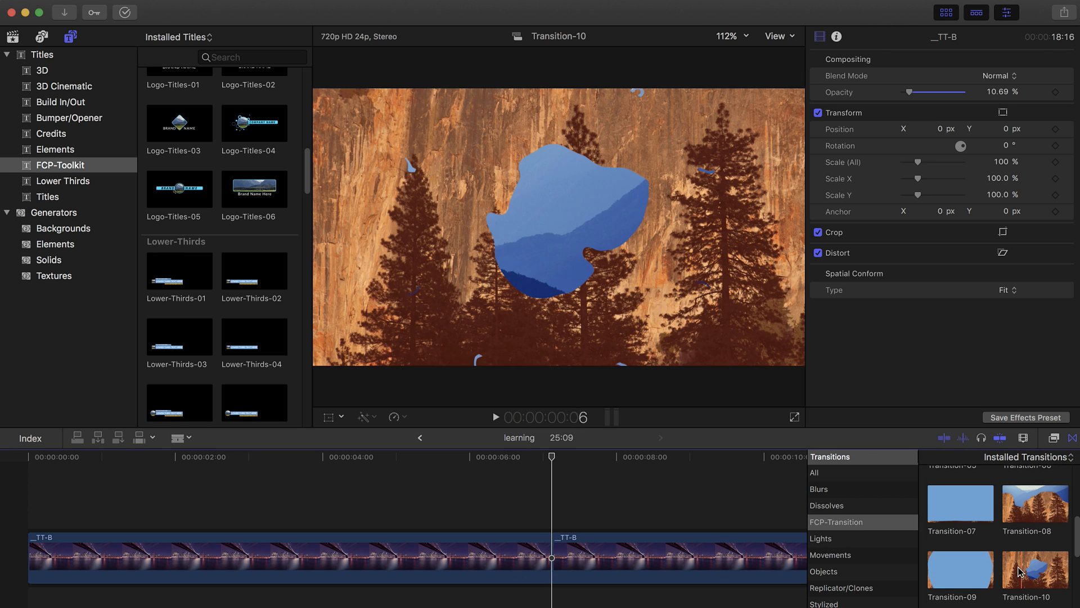
drag(1021, 572, 553, 555)
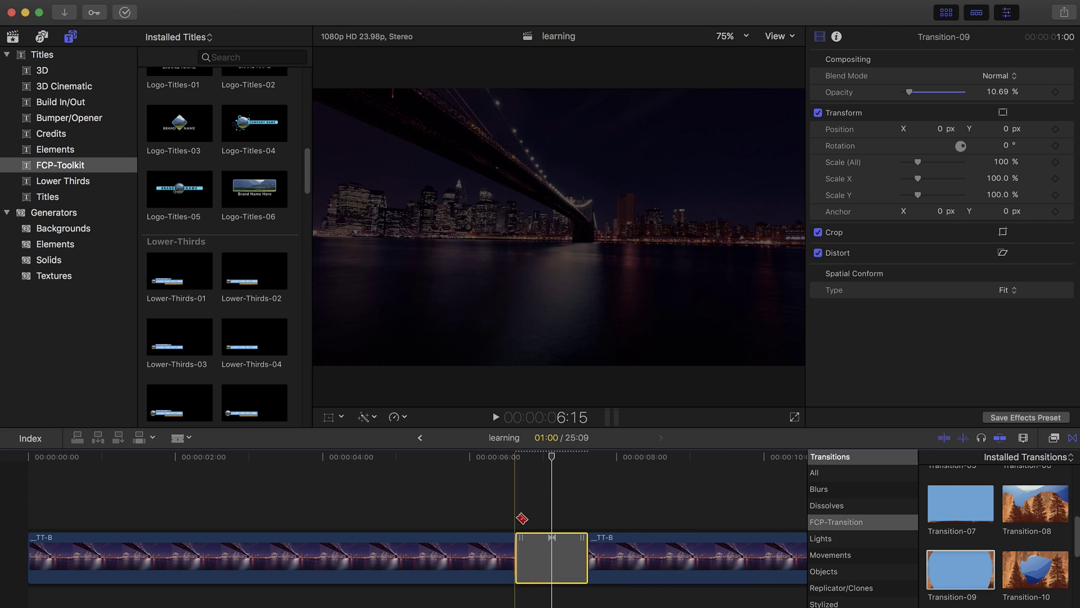
Step: Scrub the playhead through Transition-09 to preview its light-blue shape sweep
click(514, 458)
mouse_move(514, 458)
mouse_down()
mouse_move(588, 458)
mouse_move(514, 458)
mouse_up()
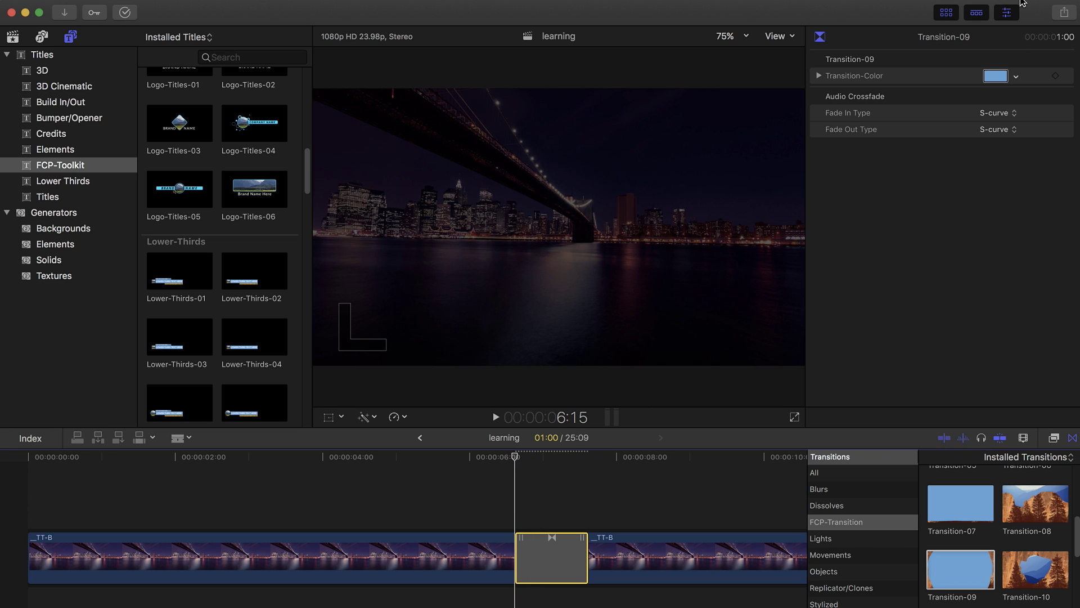